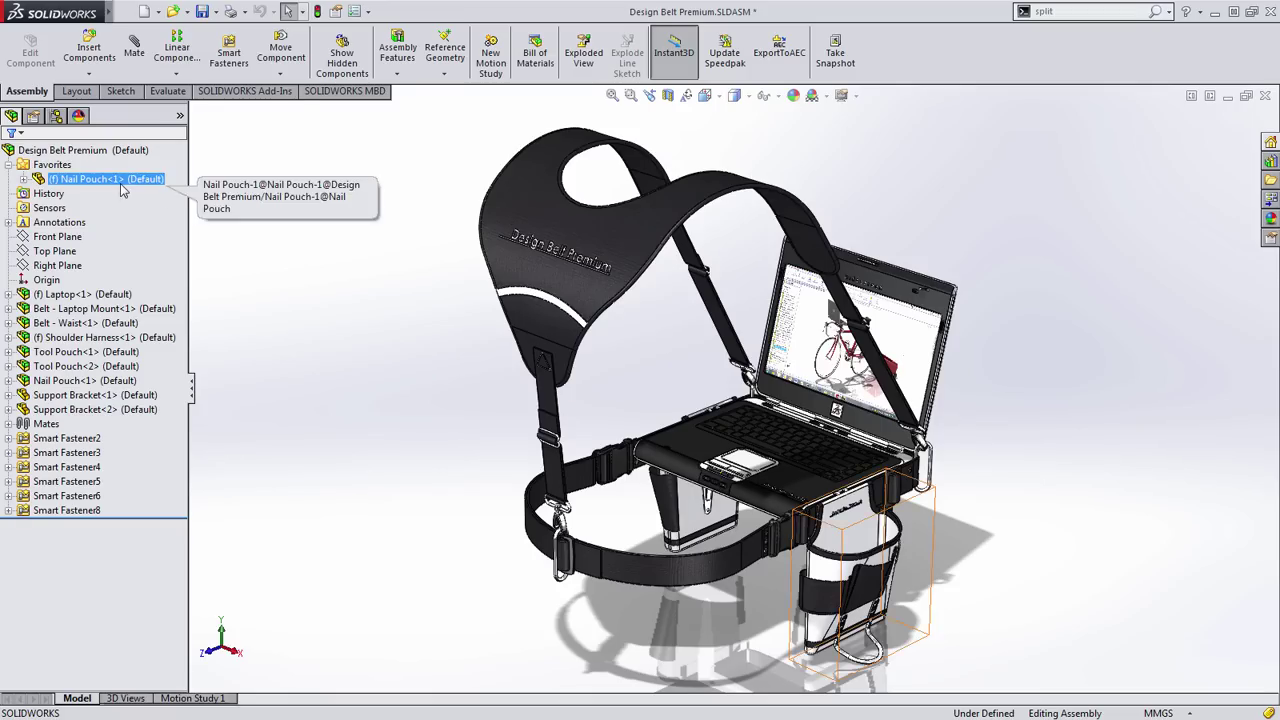
# Zoom to Nail Pouch<1> in the Design Belt Premium assembly and open it as its own part
pyautogui.click(150, 179)
pyautogui.click(131, 158)
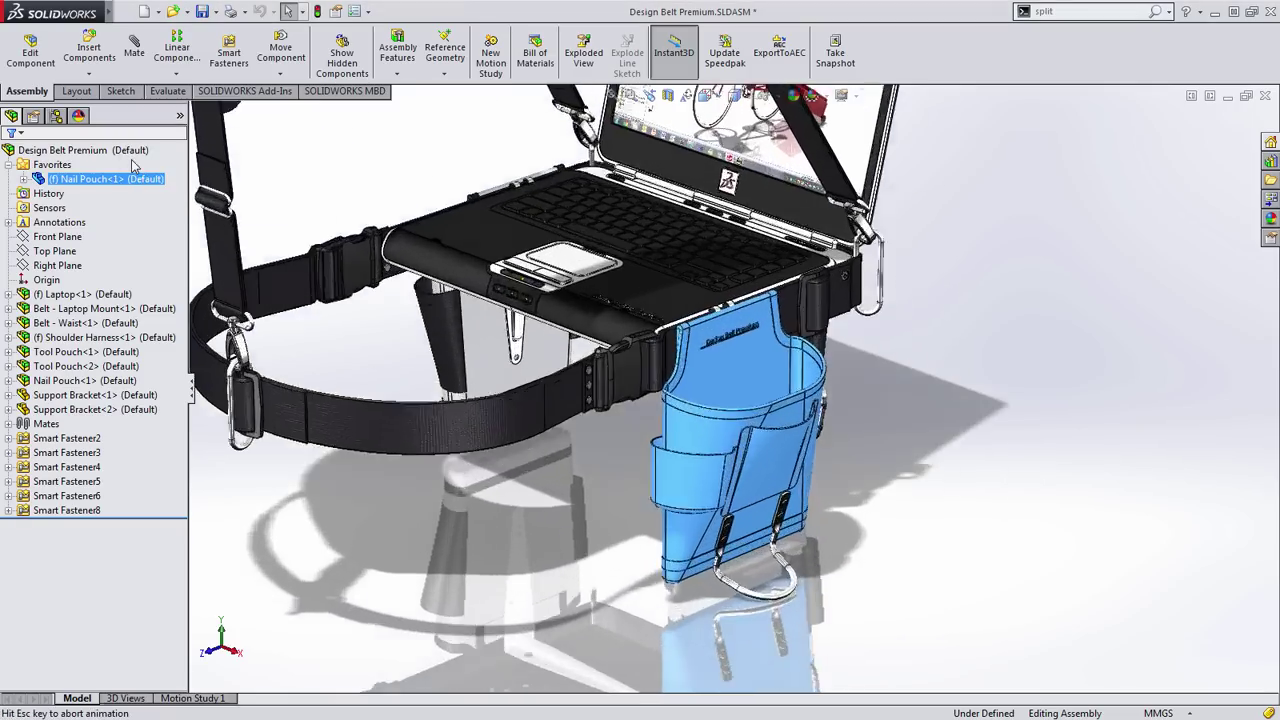
pyautogui.press('Escape')
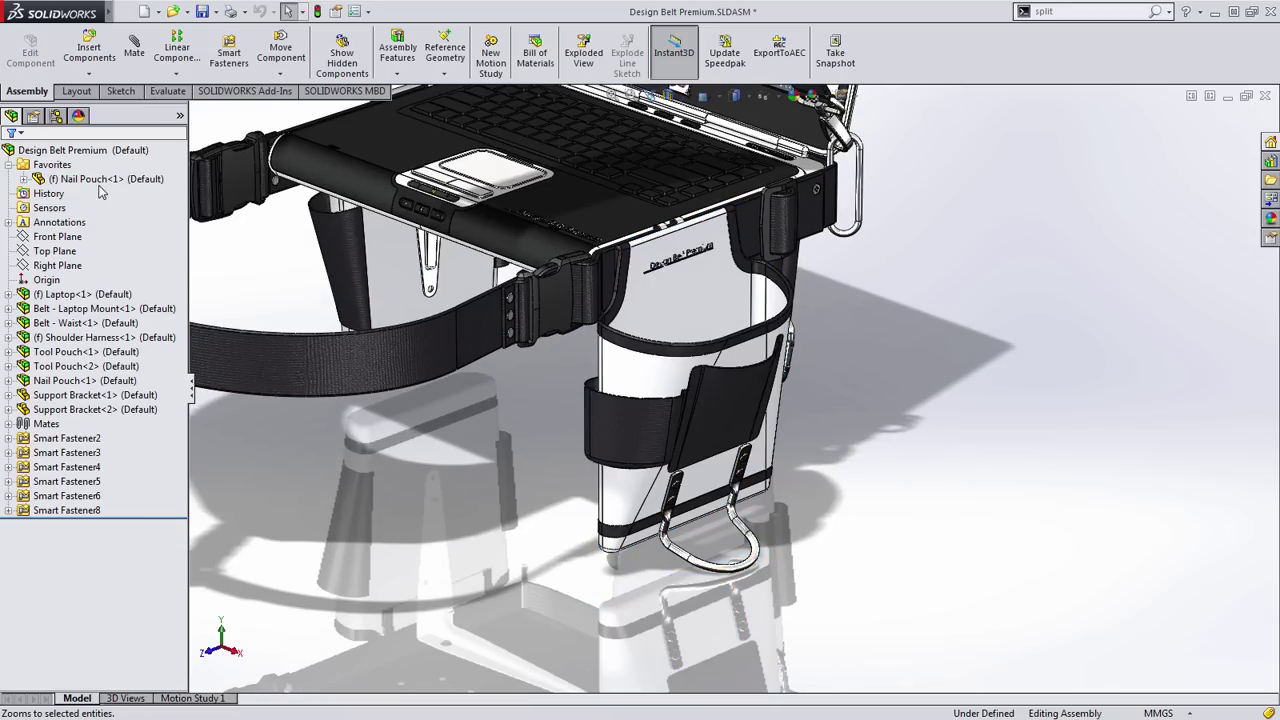
pyautogui.click(105, 179)
# Open Nail Pouch.SLDPRT in its own window and orbit to inspect its front and top opening
pyautogui.click(130, 150)
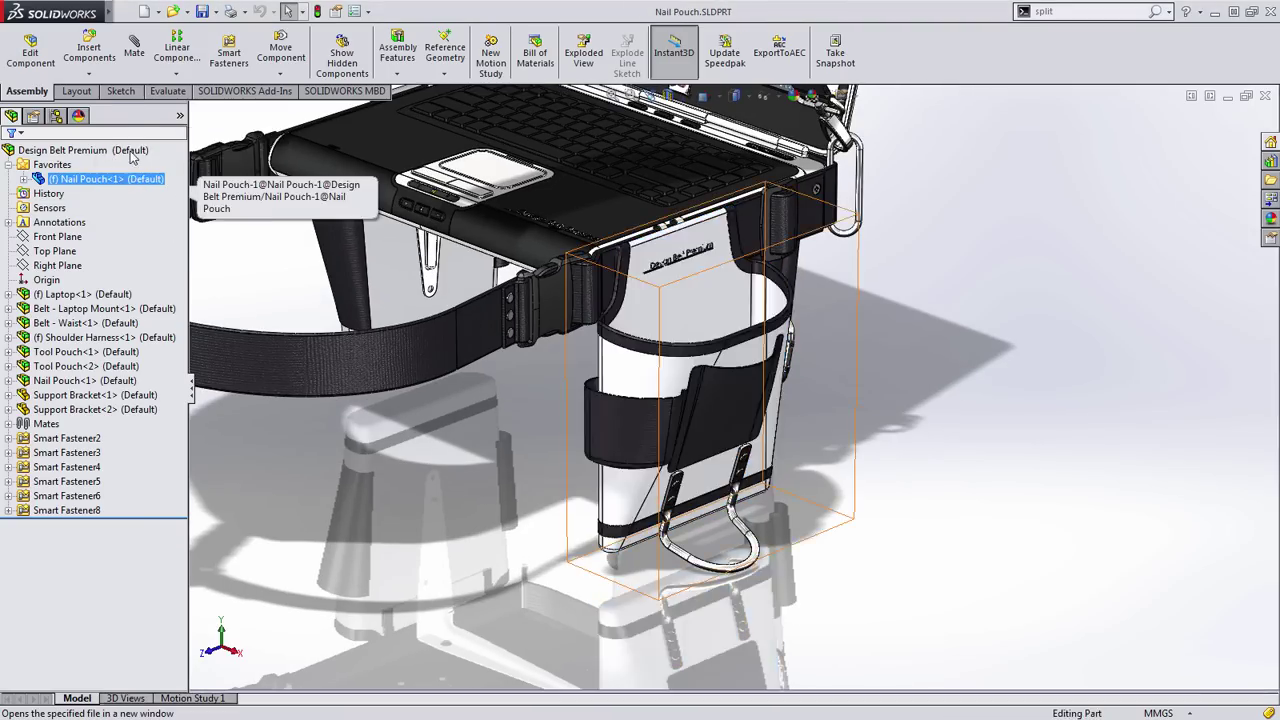
pyautogui.moveTo(383, 409); pyautogui.dragTo(323, 371, button='middle')
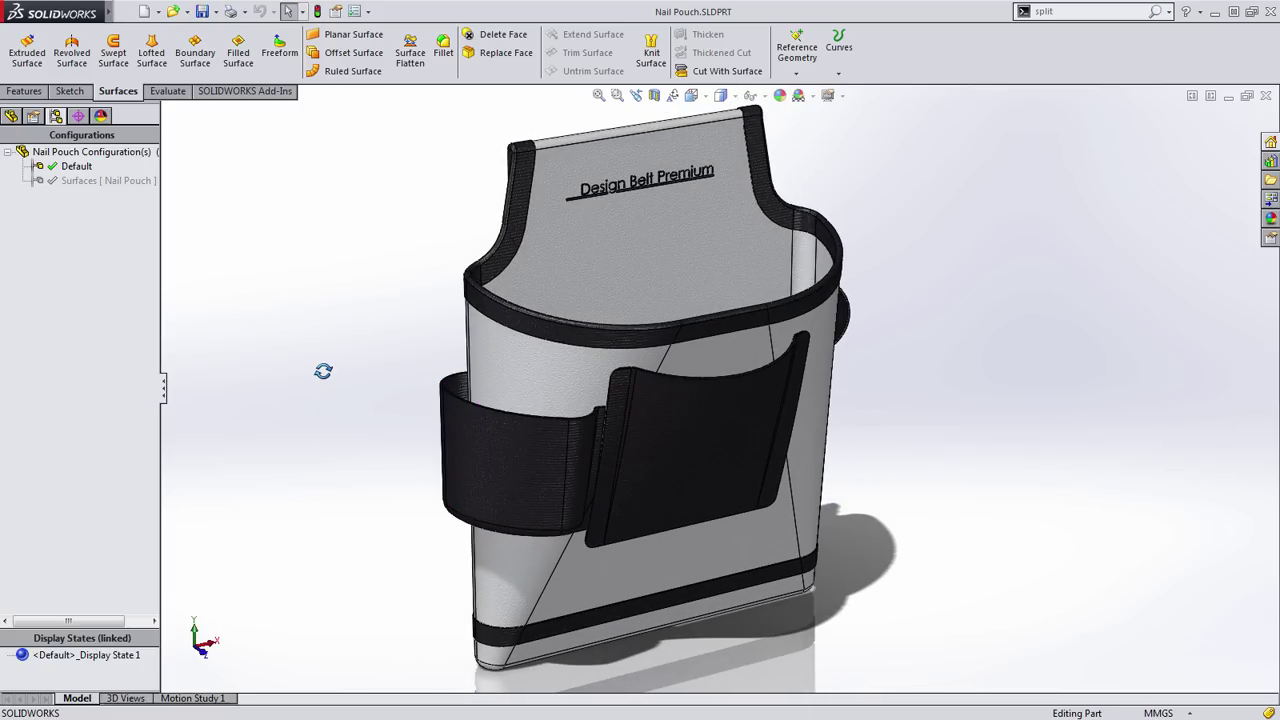
pyautogui.moveTo(714, 323); pyautogui.dragTo(737, 442, button='middle')
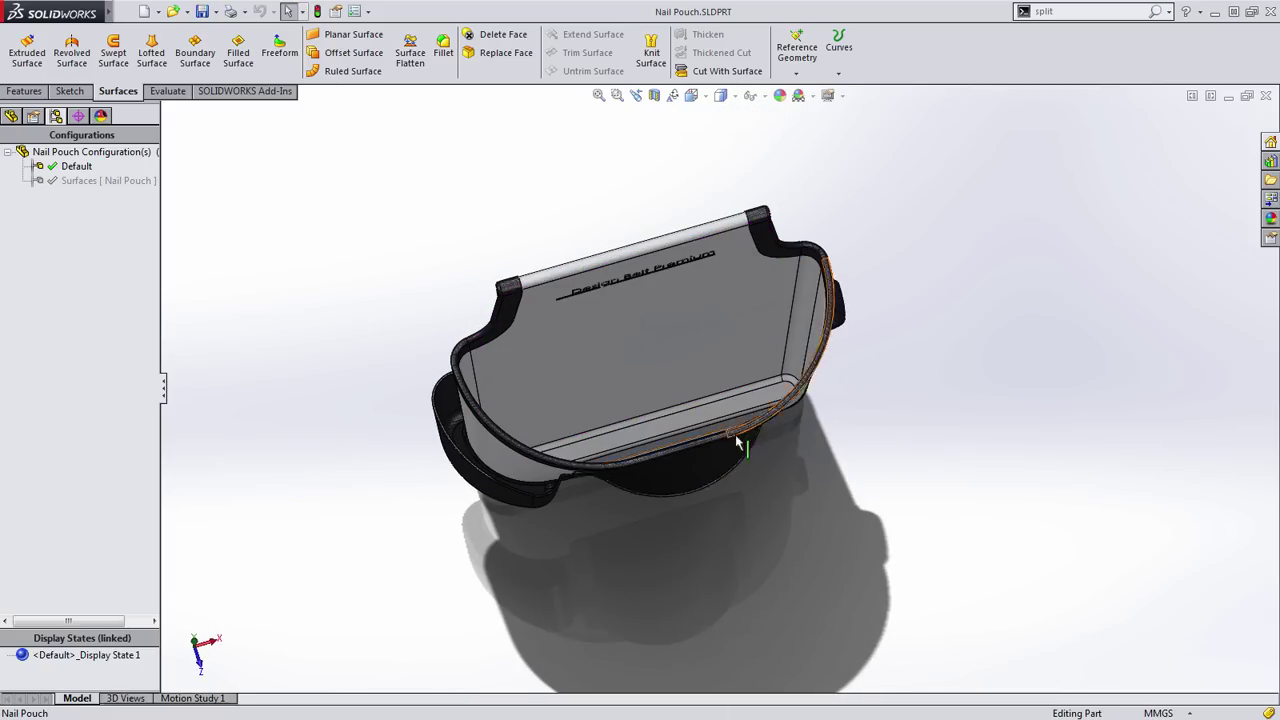
pyautogui.moveTo(491, 500); pyautogui.dragTo(520, 392, button='middle')
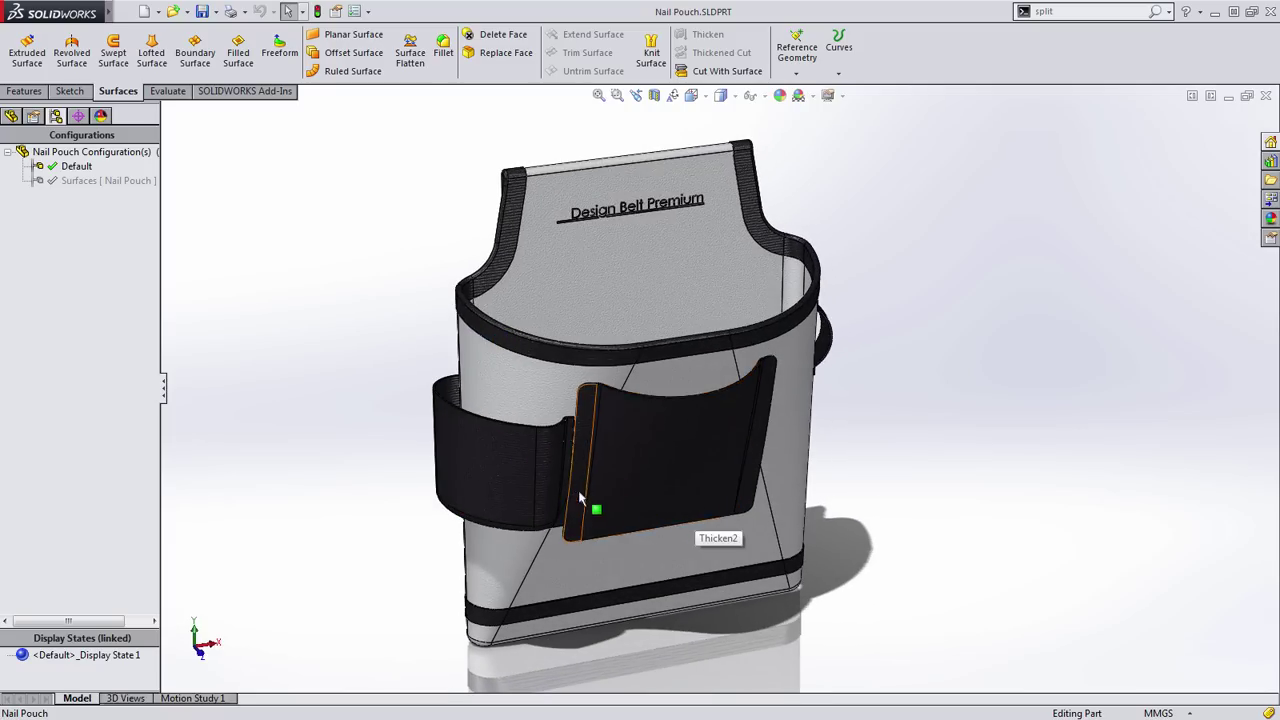
pyautogui.moveTo(594, 508); pyautogui.dragTo(594, 491, button='middle')
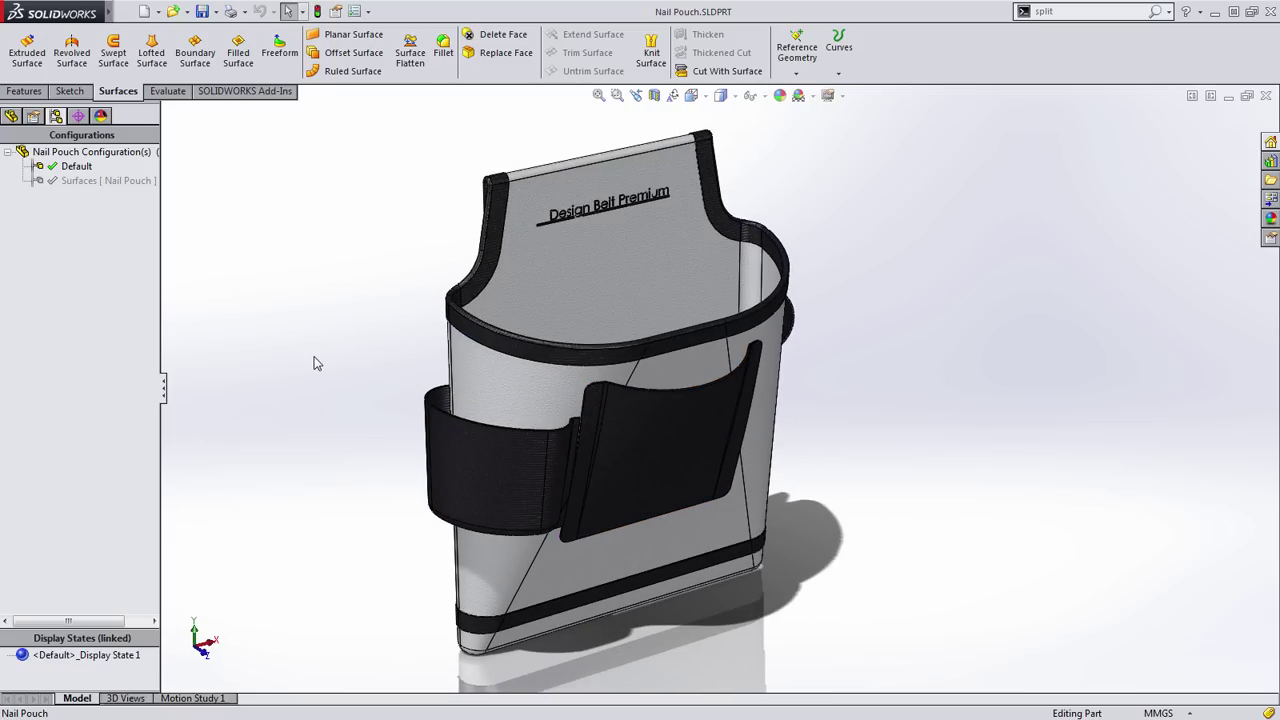
pyautogui.click(10, 116)
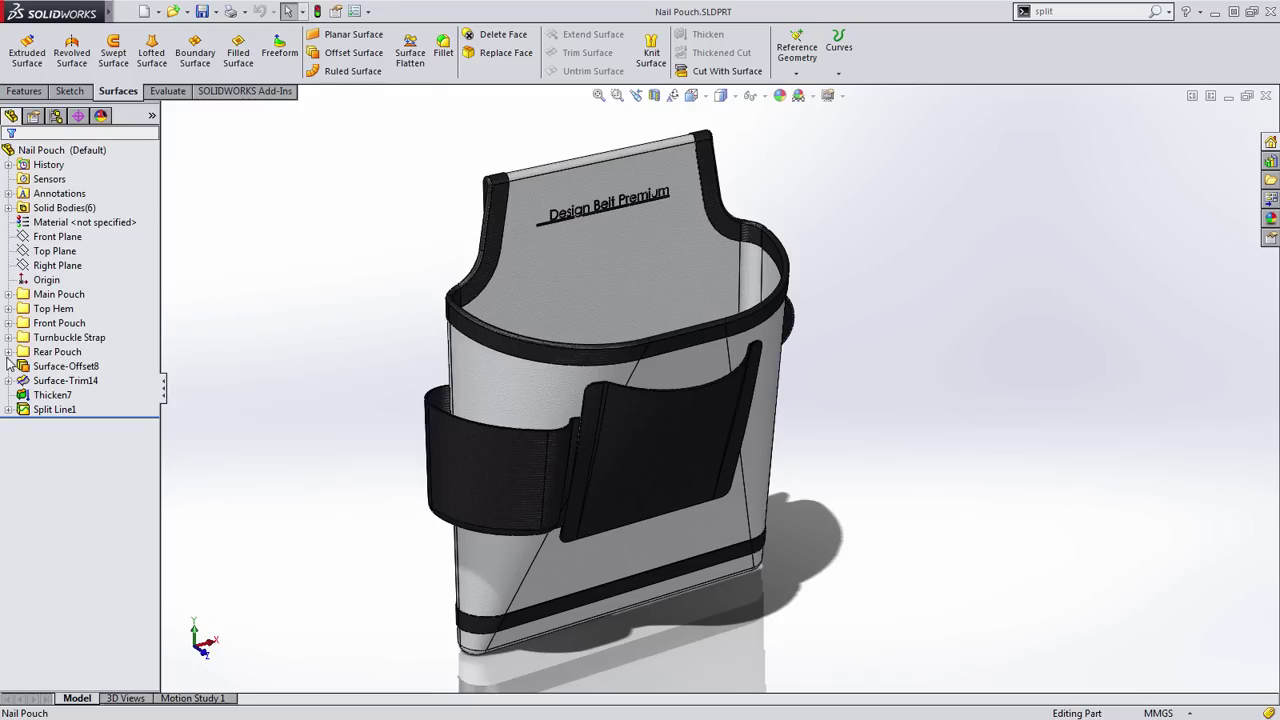
pyautogui.click(8, 324)
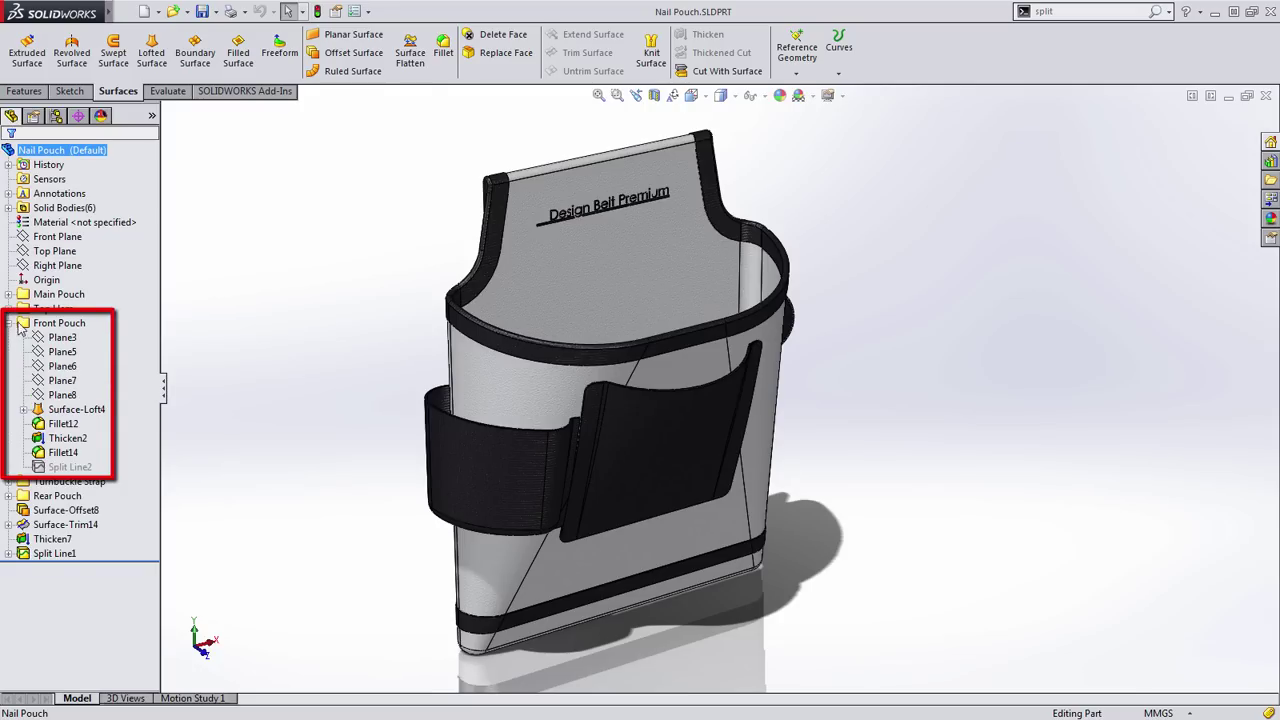
pyautogui.click(80, 409)
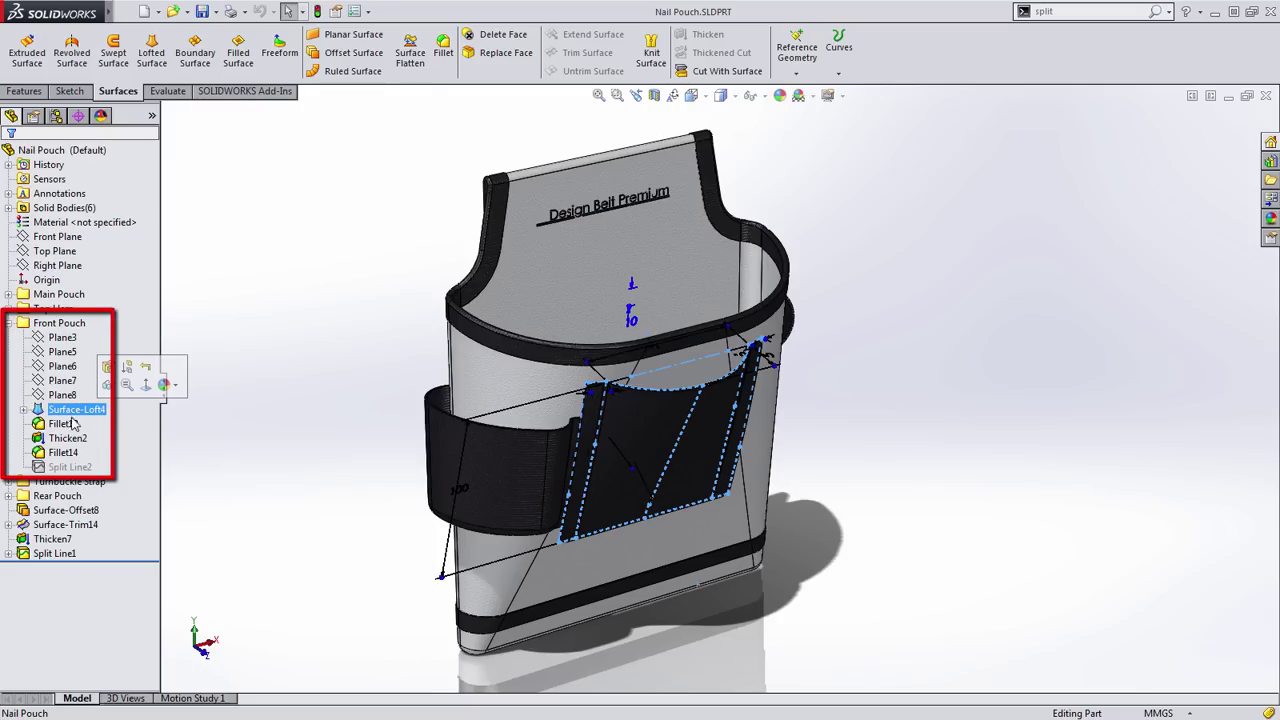
pyautogui.keyDown('ctrl'); pyautogui.click(68, 466); pyautogui.keyUp('ctrl')
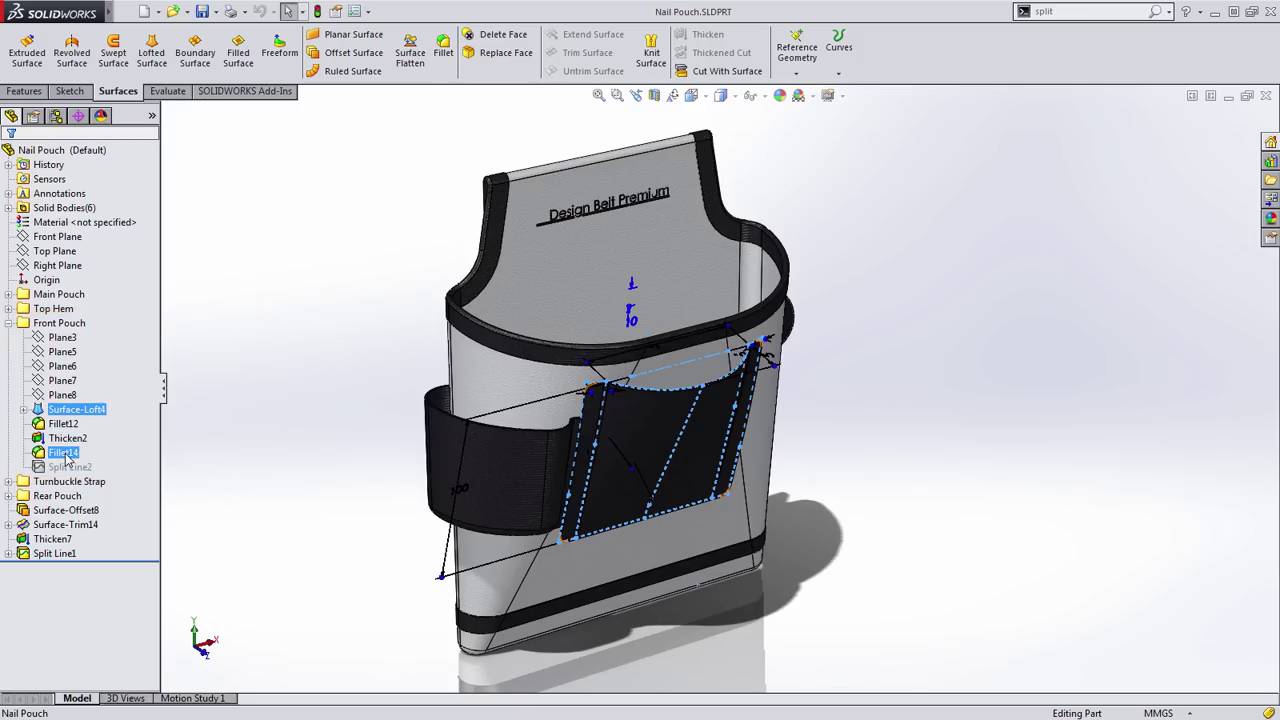
pyautogui.click(67, 438)
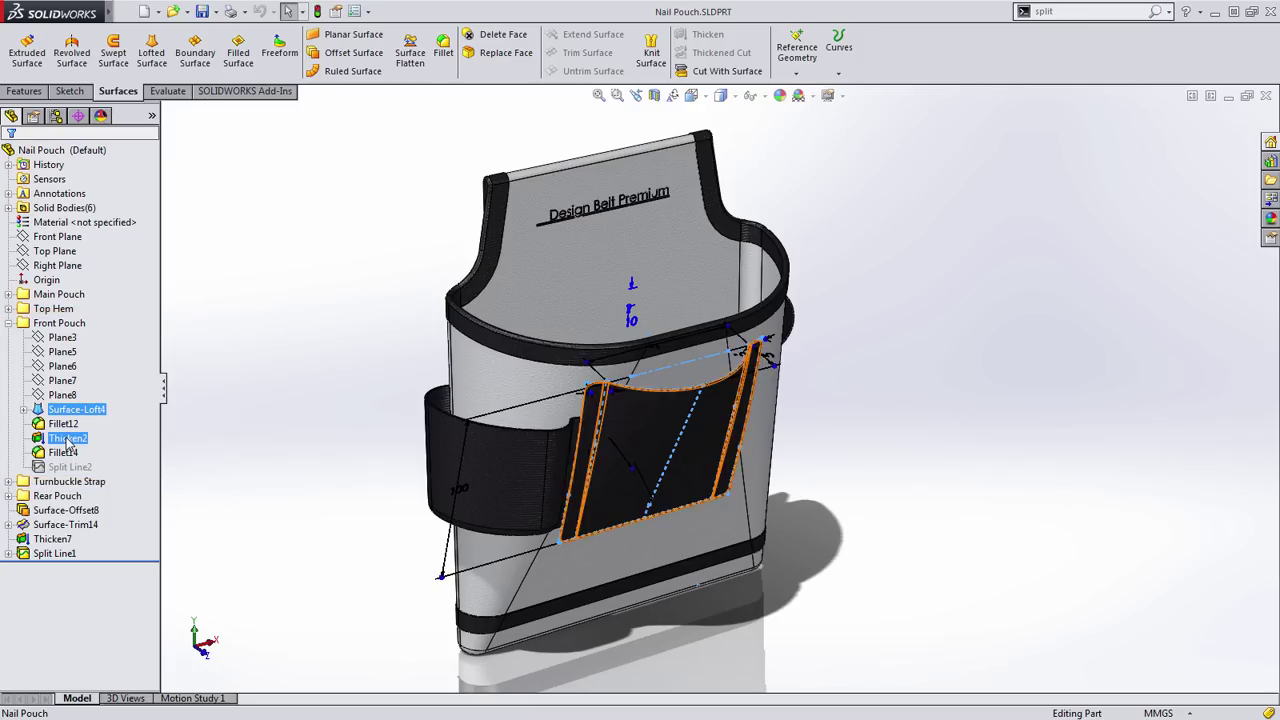
pyautogui.click(7, 324)
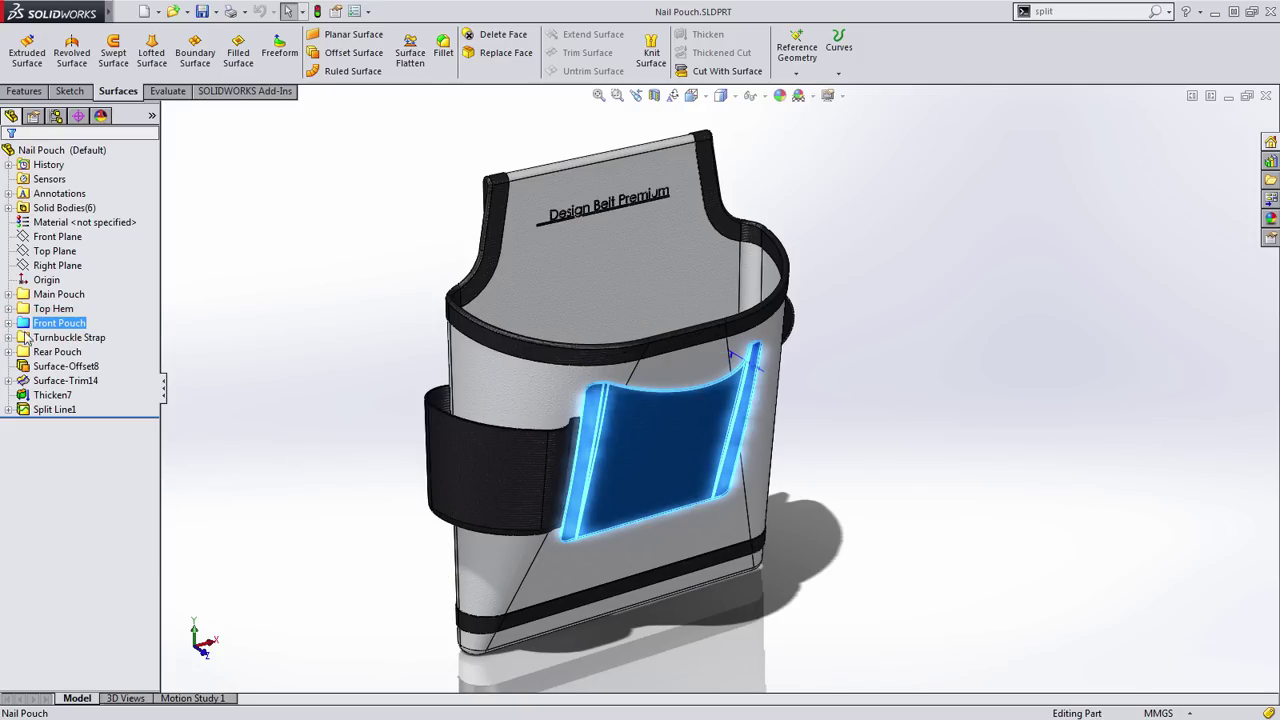
pyautogui.click(12, 353)
pyautogui.click(8, 352)
pyautogui.scroll(-2, 80, 372)
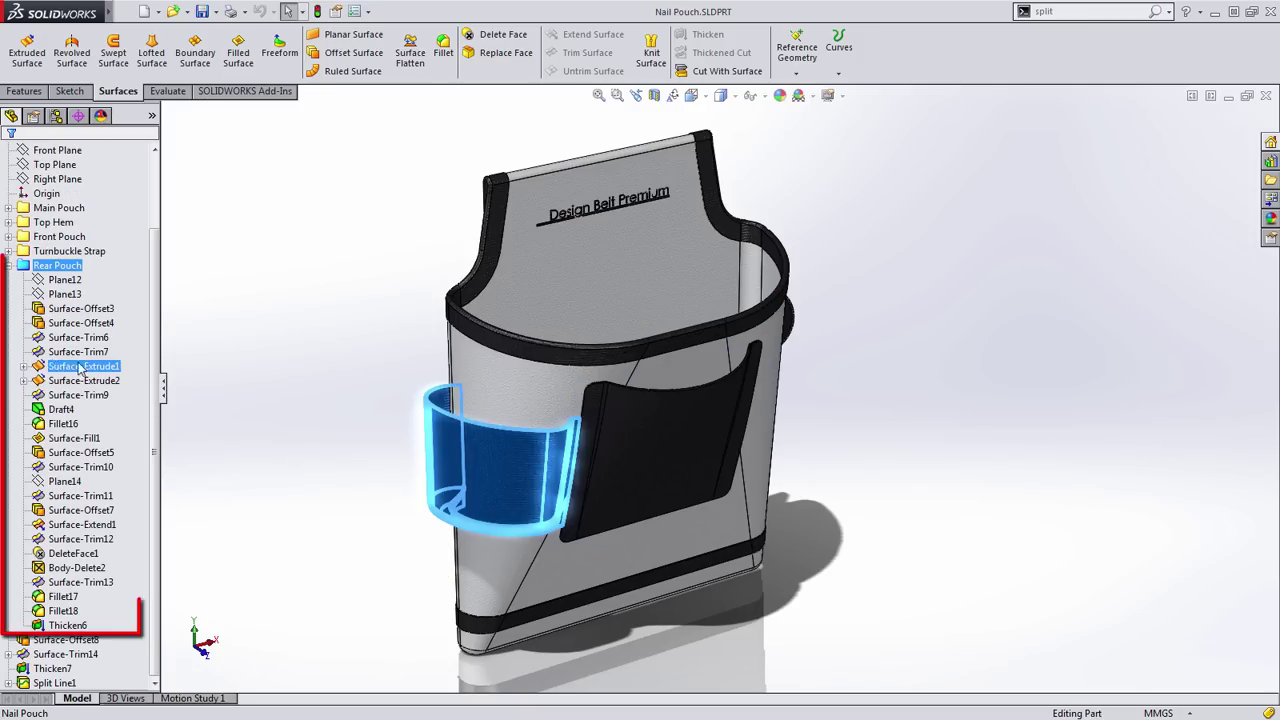
pyautogui.click(67, 625)
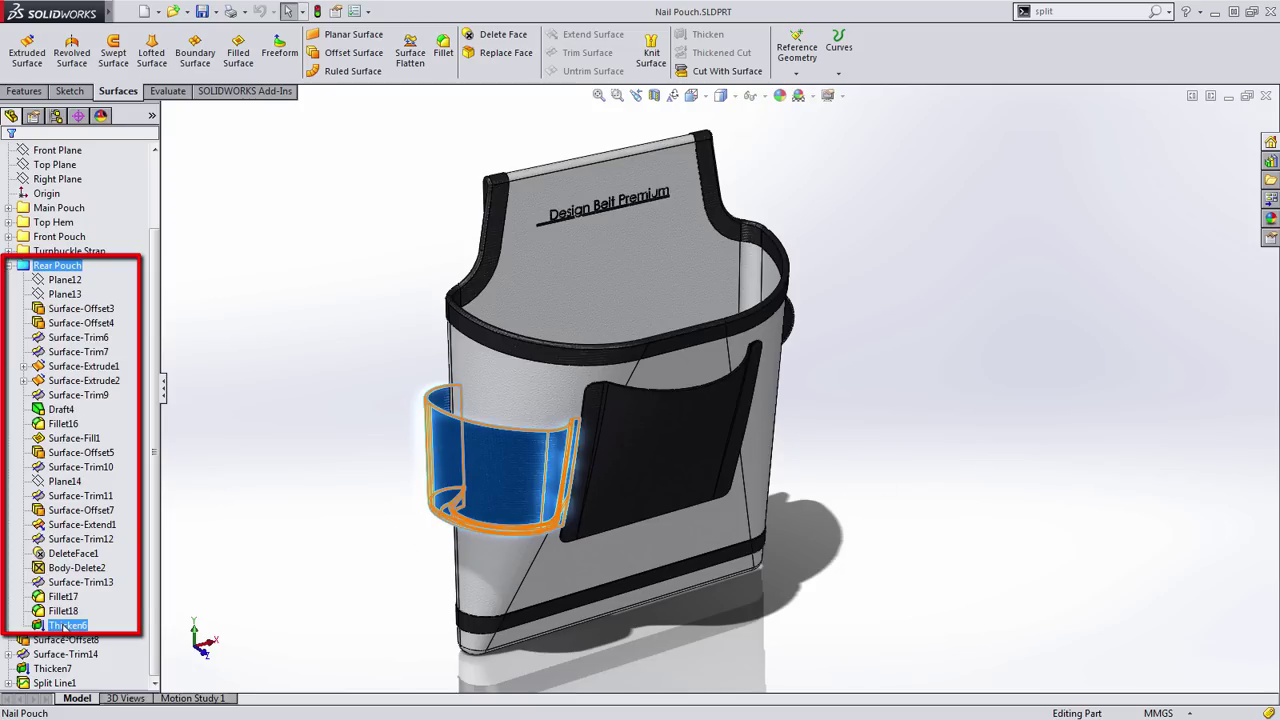
pyautogui.click(8, 265)
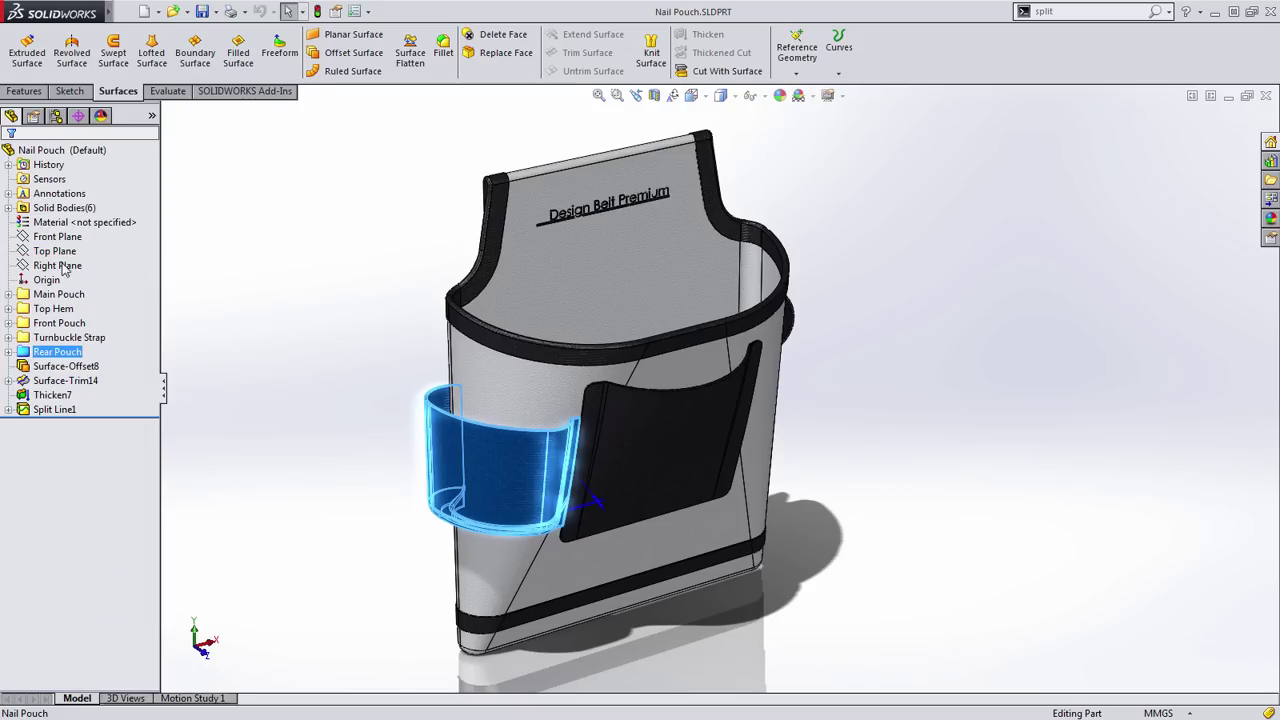
pyautogui.click(242, 270)
# Activate the Surfaces [Nail Pouch] configuration and orbit around the two pouch surfaces
pyautogui.click(56, 116)
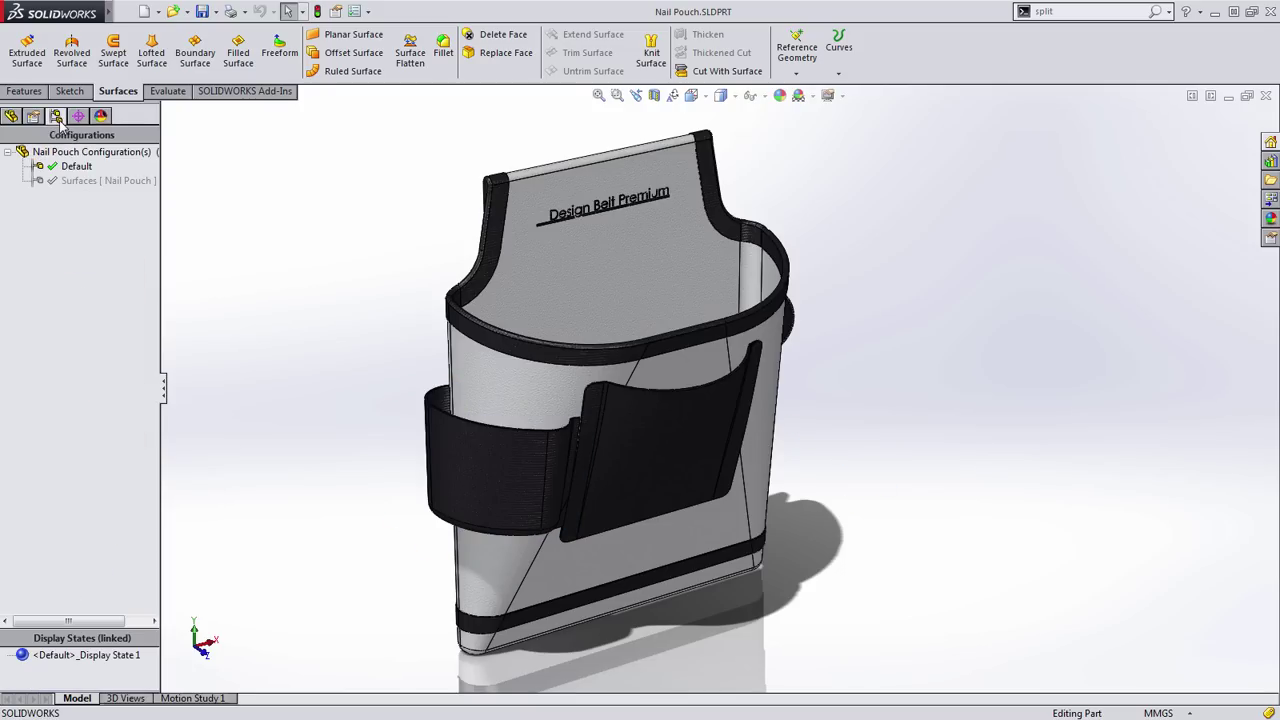
pyautogui.click(54, 181)
pyautogui.doubleClick(57, 182)
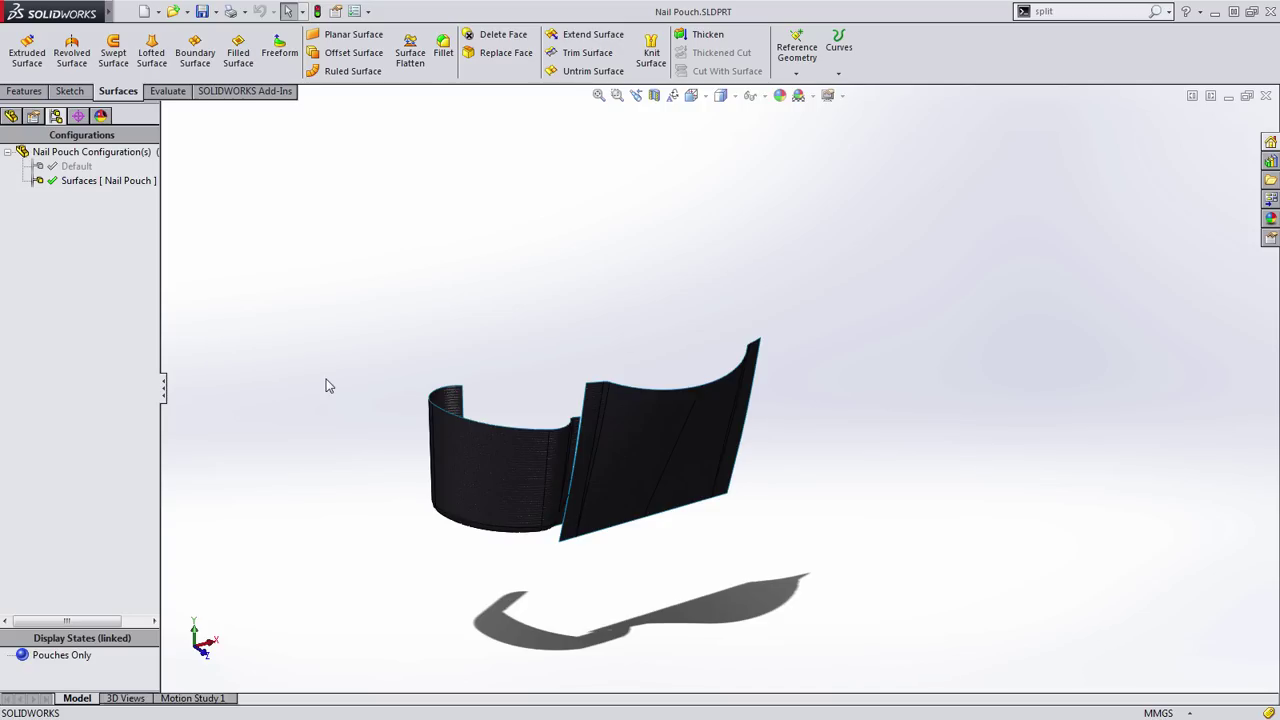
pyautogui.moveTo(330, 386); pyautogui.dragTo(574, 506, button='middle')
pyautogui.moveTo(563, 440); pyautogui.dragTo(443, 343, button='middle')
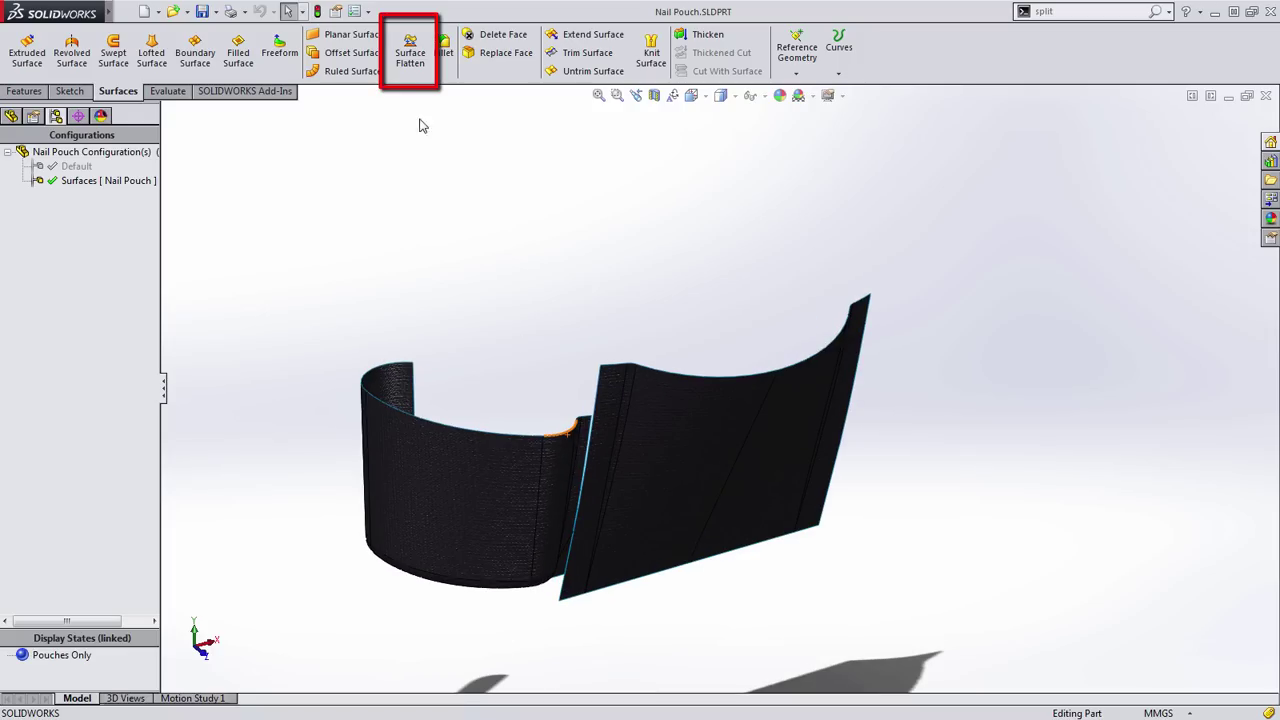
# Start a Surface Flatten and select Face<1> through Face<6> of the front pouch to flatten
pyautogui.click(410, 52)
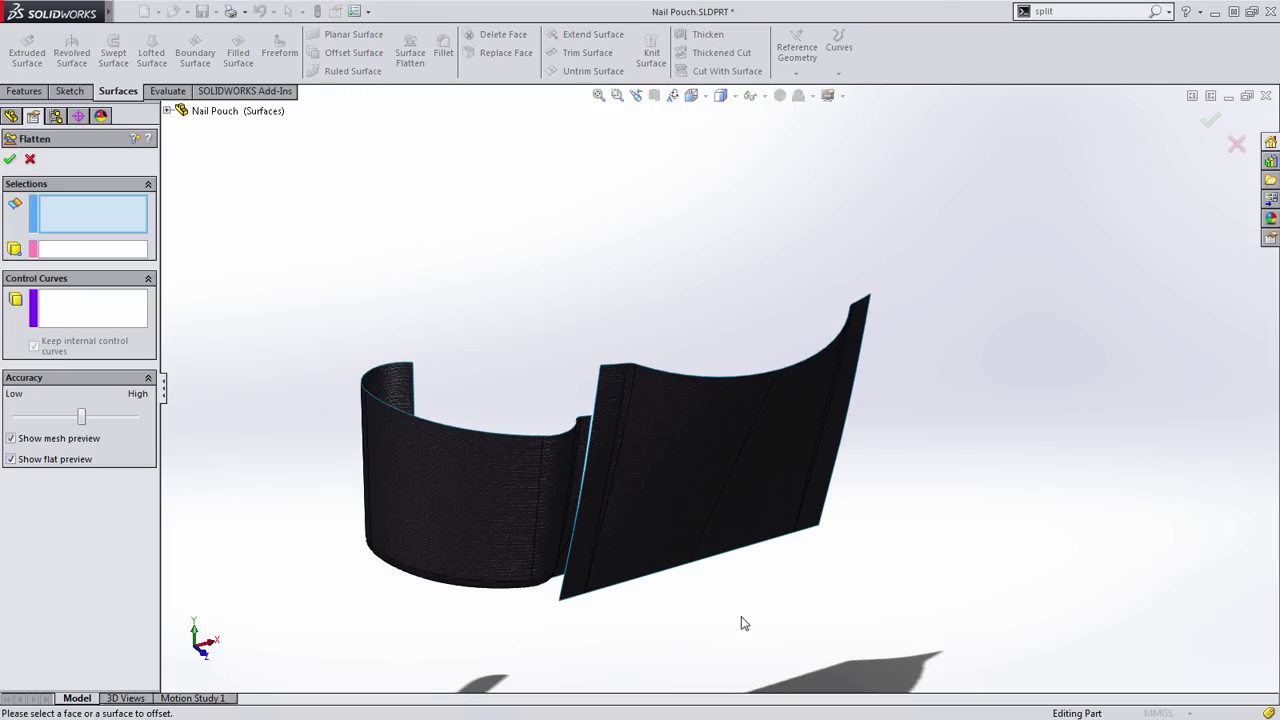
pyautogui.moveTo(740, 617); pyautogui.dragTo(800, 606, button='middle')
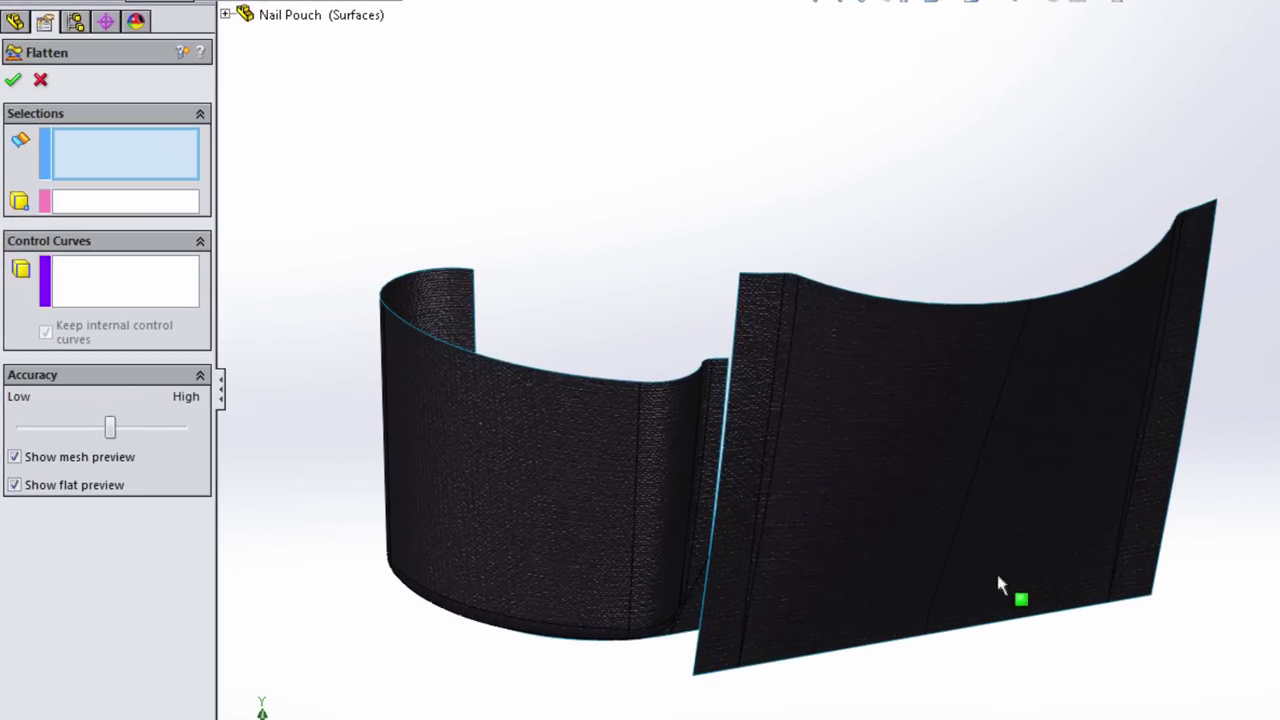
pyautogui.click(779, 343)
pyautogui.click(800, 350)
pyautogui.click(980, 390)
pyautogui.click(1105, 410)
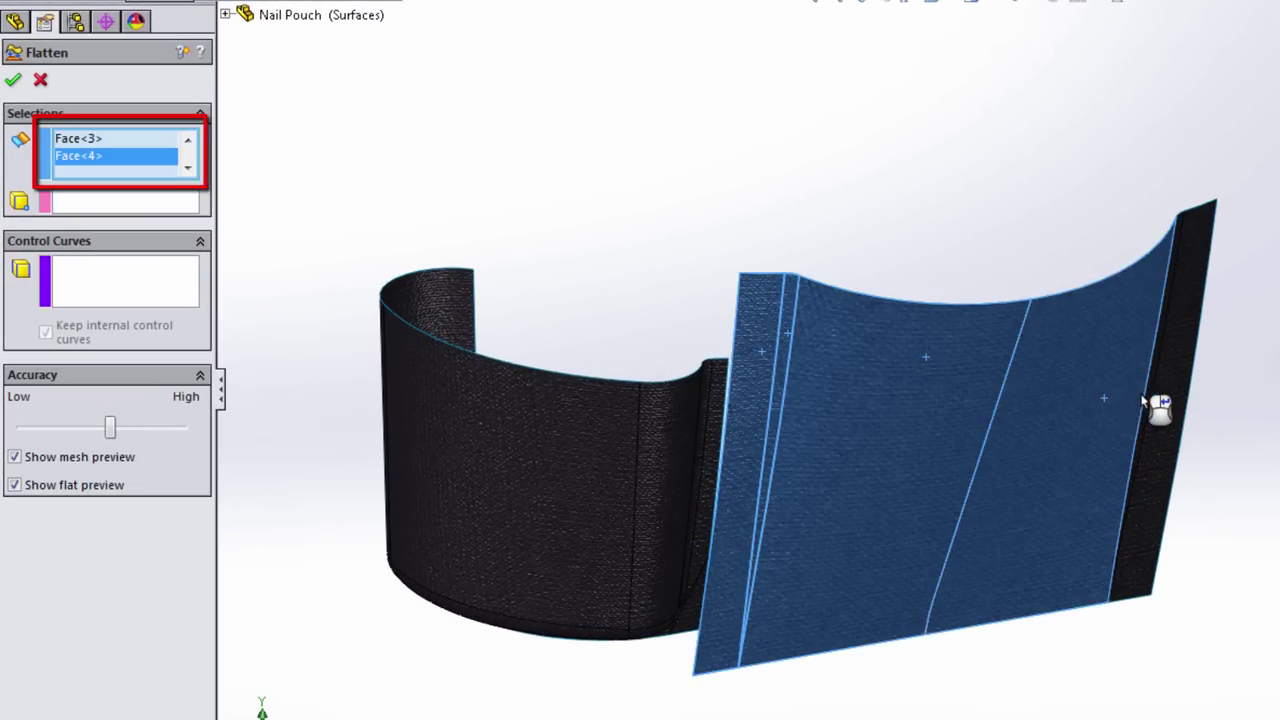
pyautogui.moveTo(1157, 409); pyautogui.dragTo(1120, 413, button='middle')
pyautogui.click(1160, 394)
pyautogui.click(1198, 396)
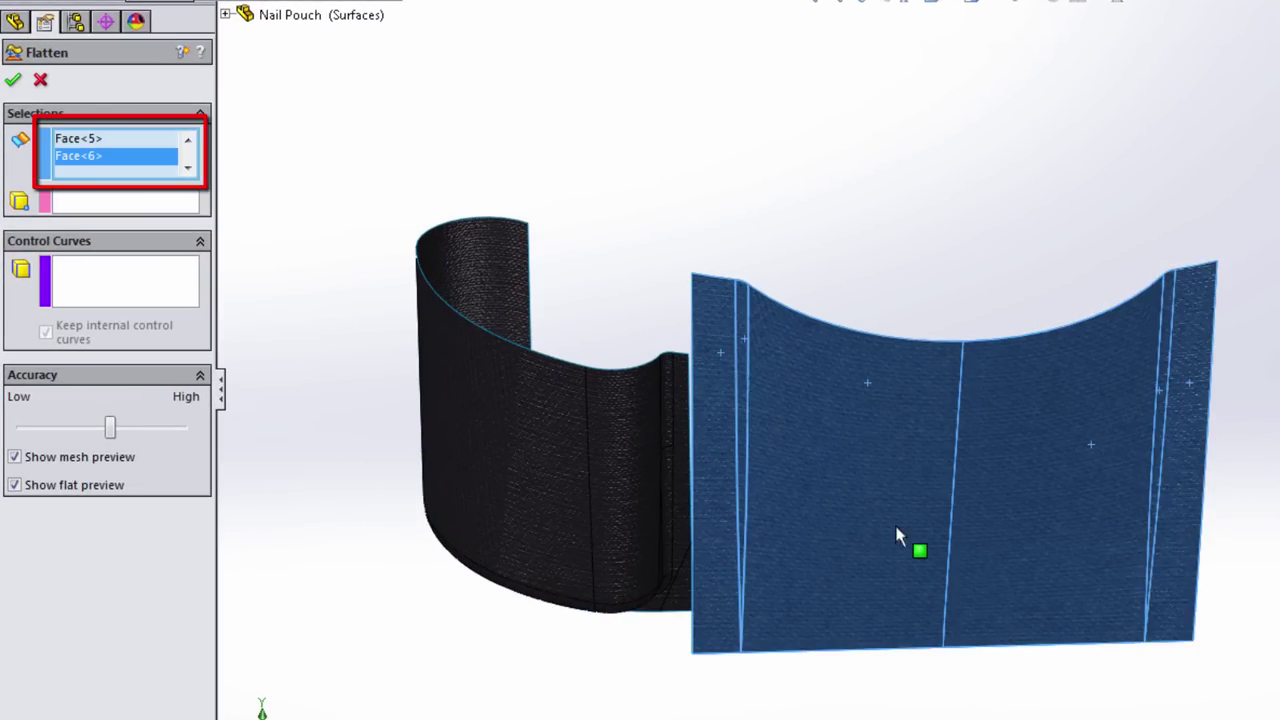
pyautogui.moveTo(910, 540); pyautogui.dragTo(952, 519, button='middle')
pyautogui.click(110, 208)
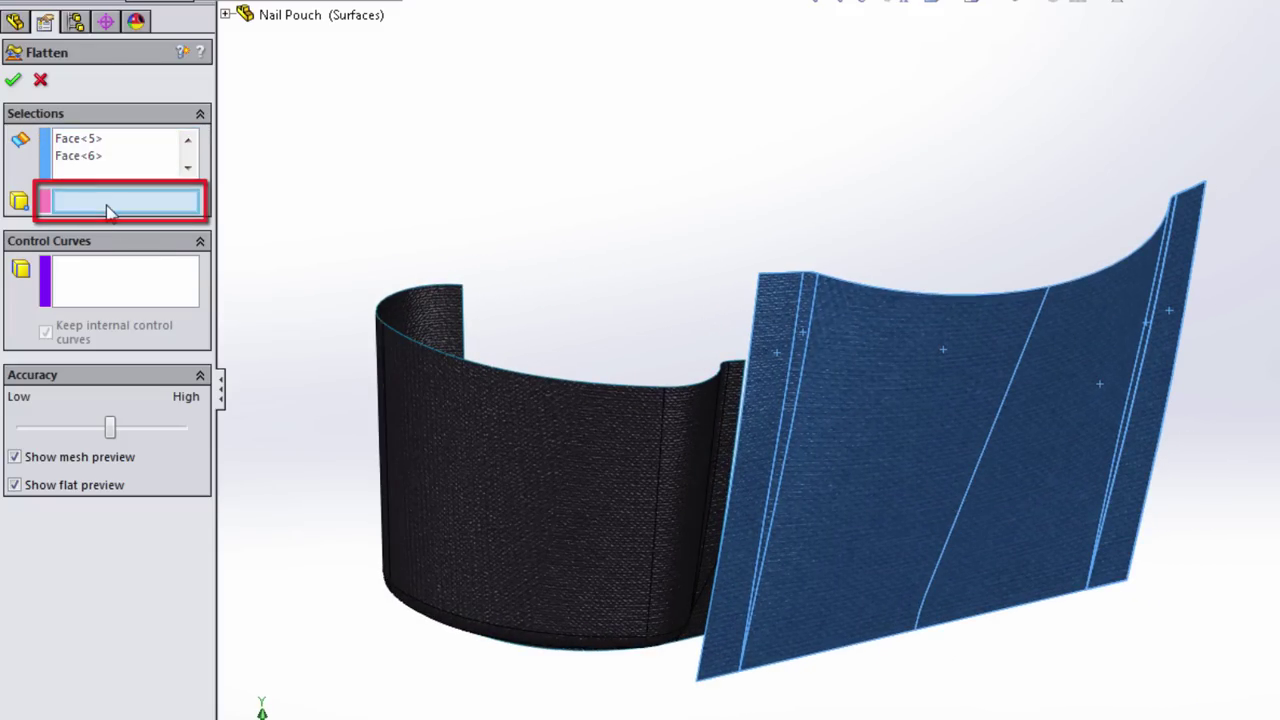
pyautogui.click(916, 631)
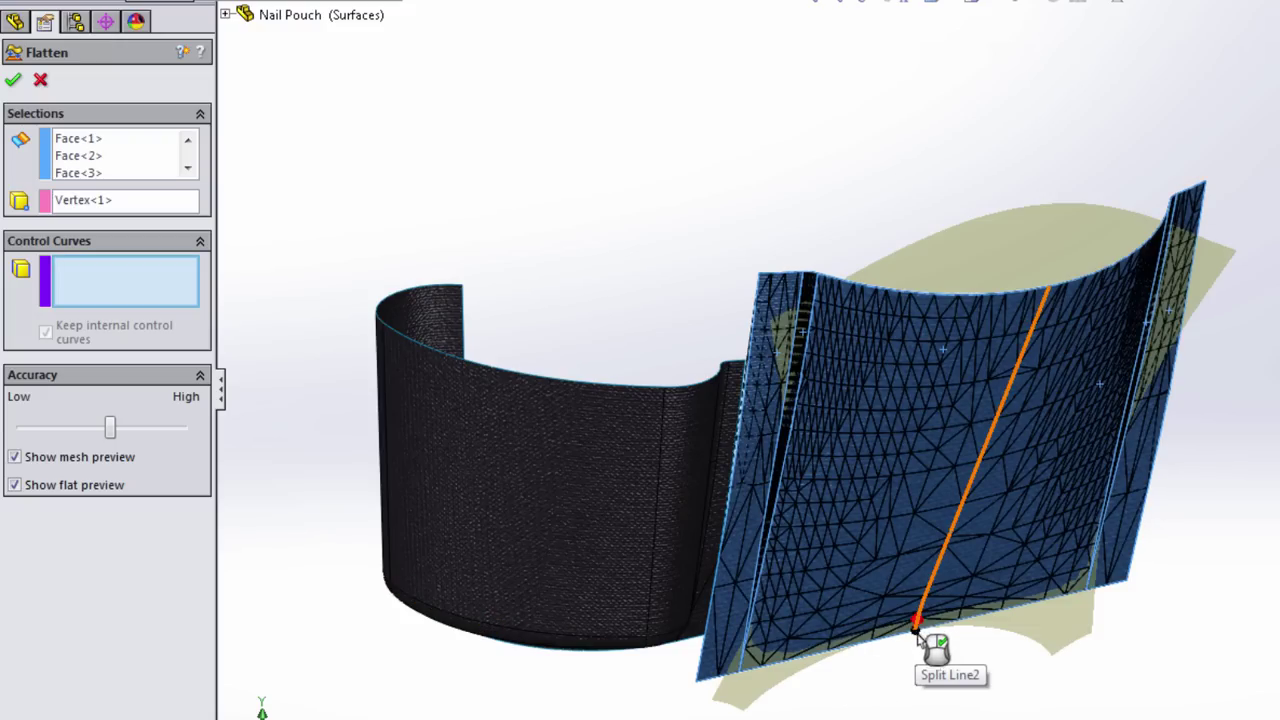
pyautogui.moveTo(916, 631); pyautogui.dragTo(951, 671, button='middle')
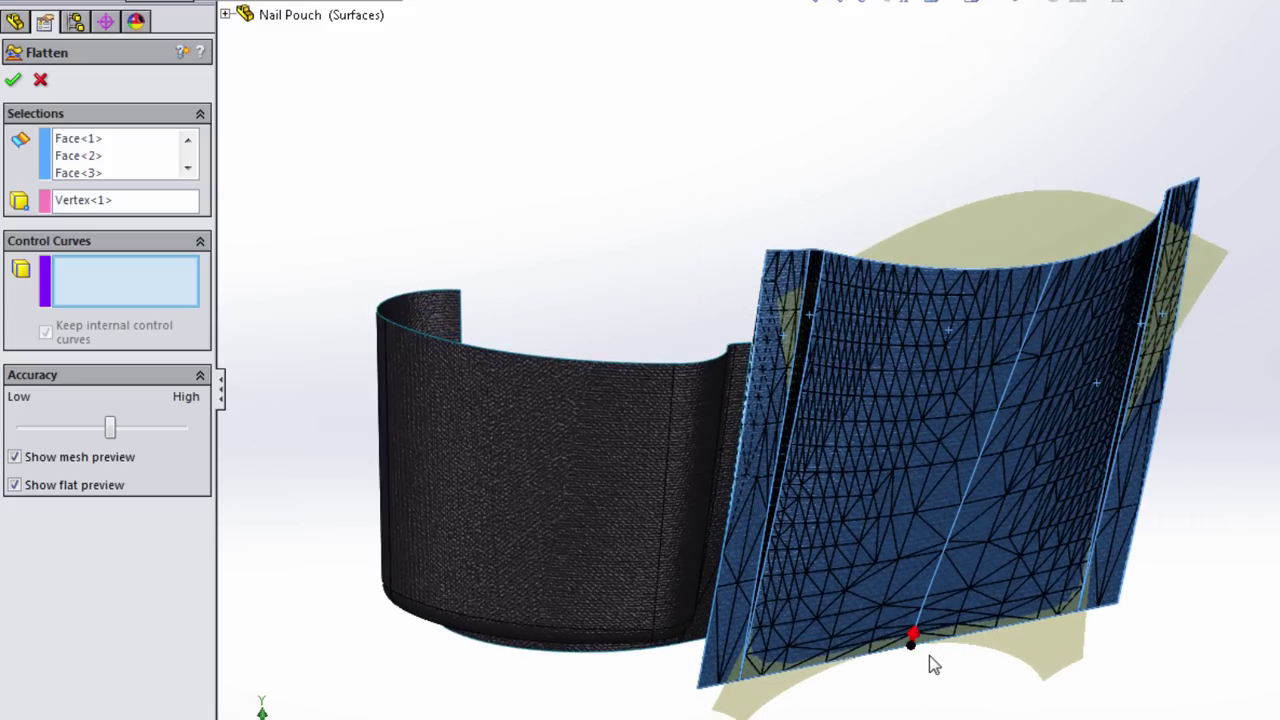
pyautogui.moveTo(929, 655); pyautogui.dragTo(873, 651, button='middle')
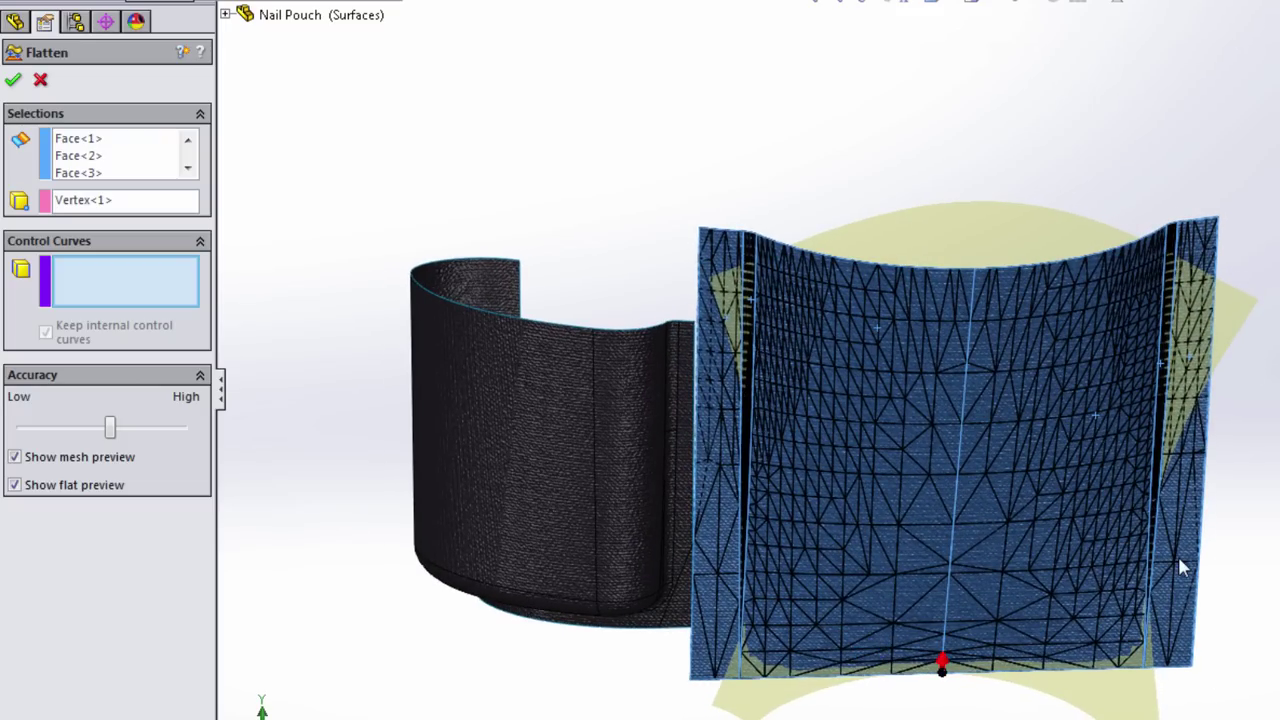
pyautogui.moveTo(1133, 437); pyautogui.dragTo(1163, 418, button='middle')
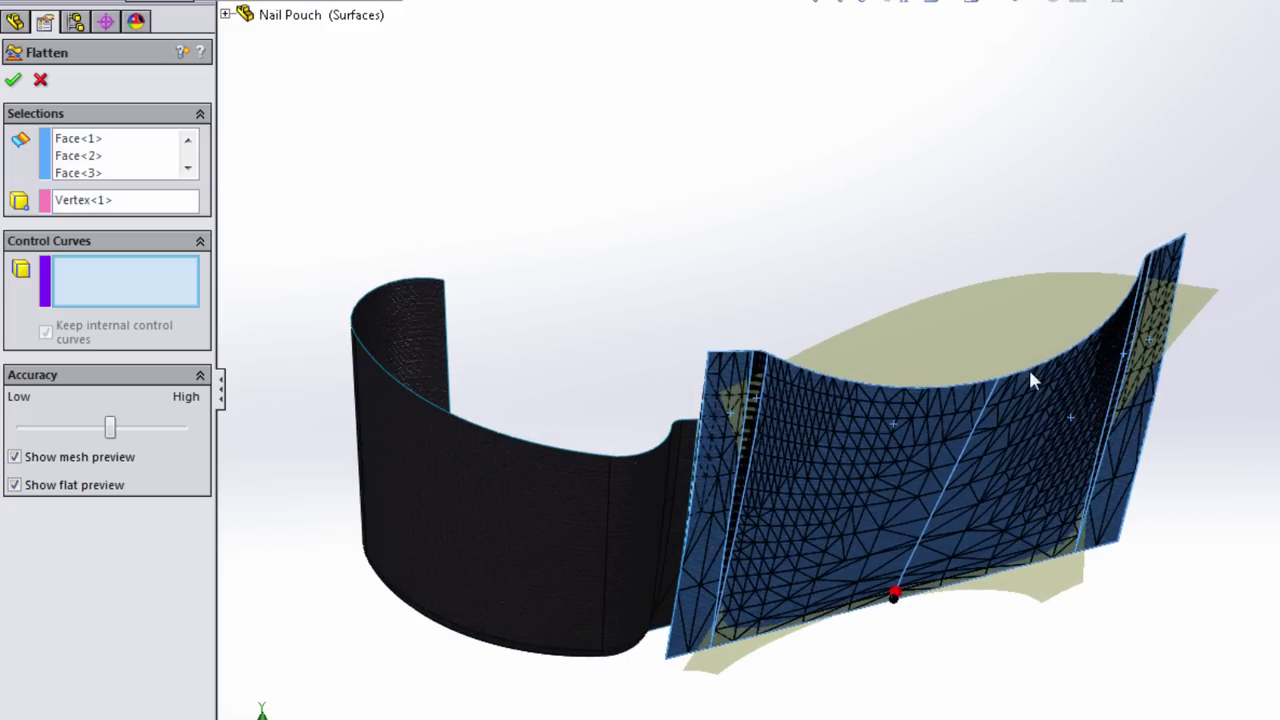
pyautogui.moveTo(1146, 508); pyautogui.dragTo(1133, 397, button='middle')
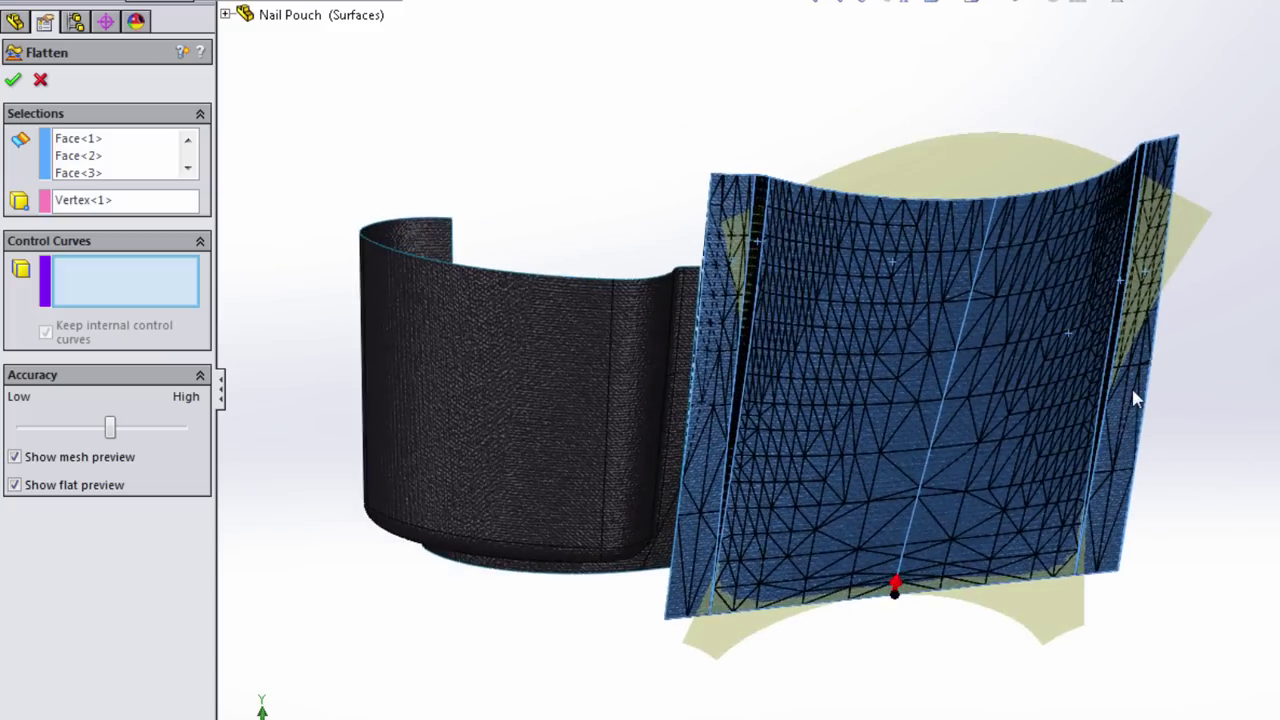
pyautogui.scroll(-3, 1157, 443)
pyautogui.scroll(2, 1155, 449)
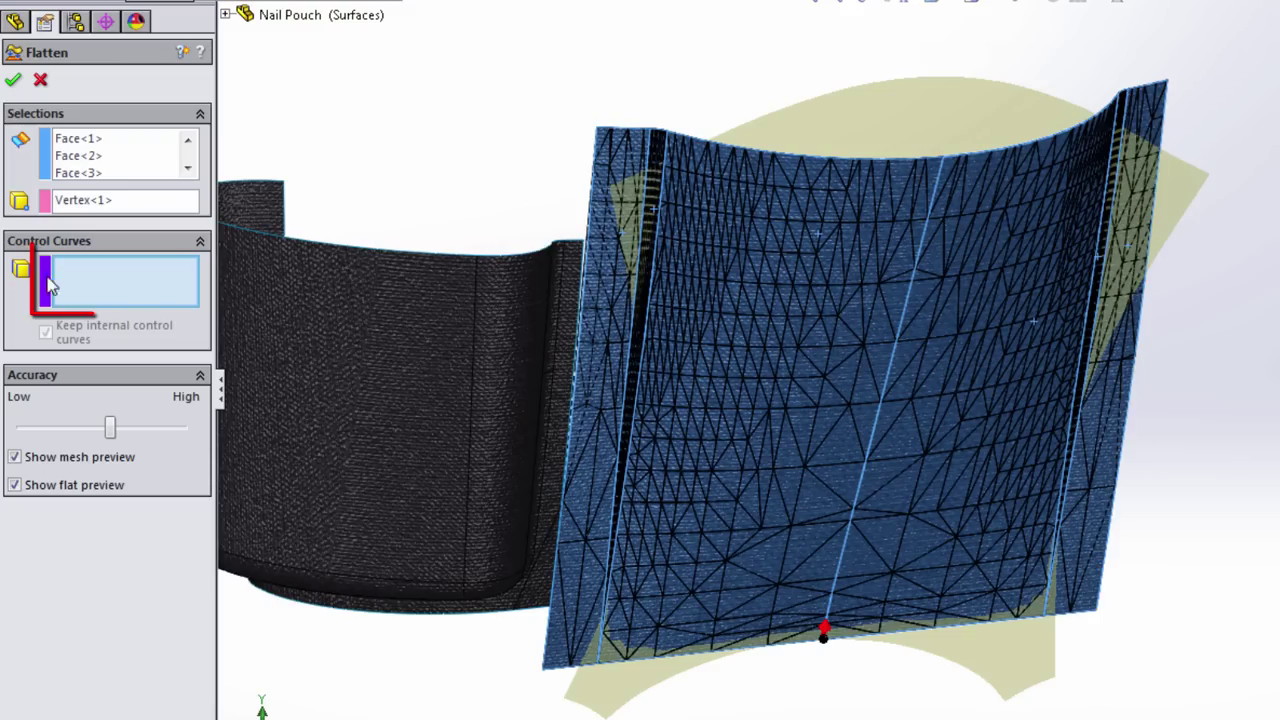
# Set the left and right side edges, Edge<1> and Edge<2>, as flatten control curves
pyautogui.click(595, 186)
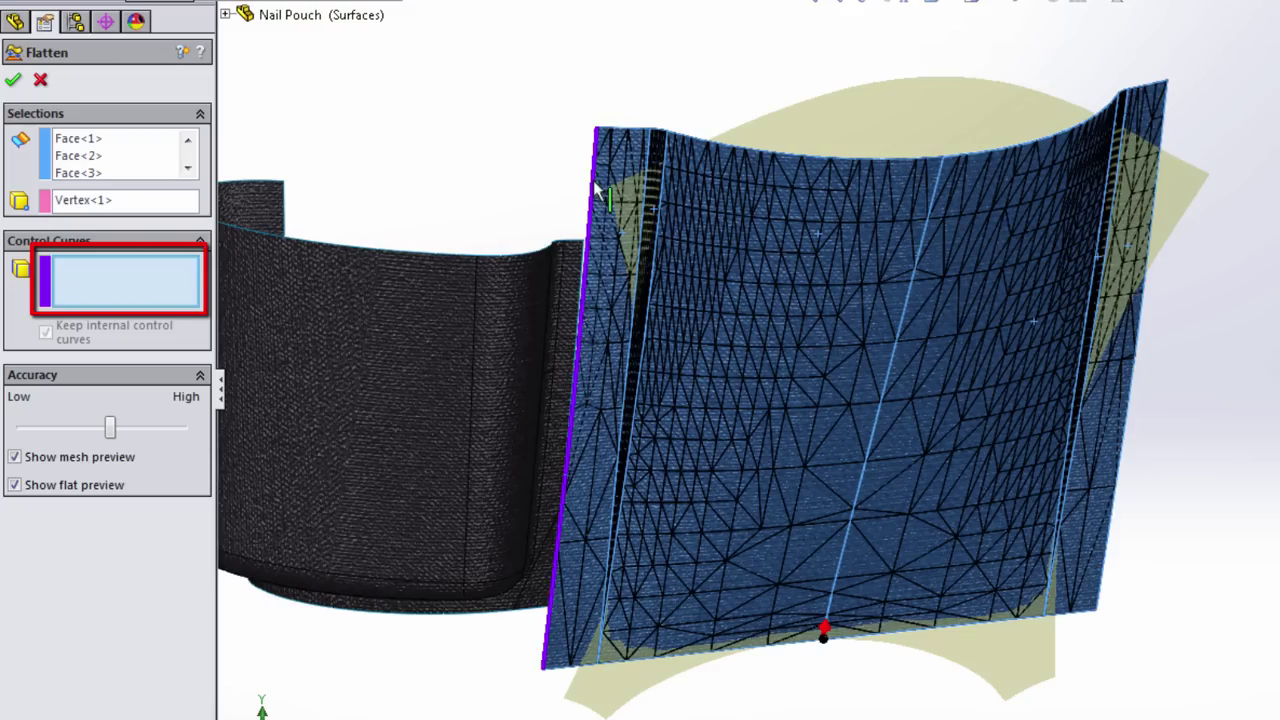
pyautogui.click(1136, 390)
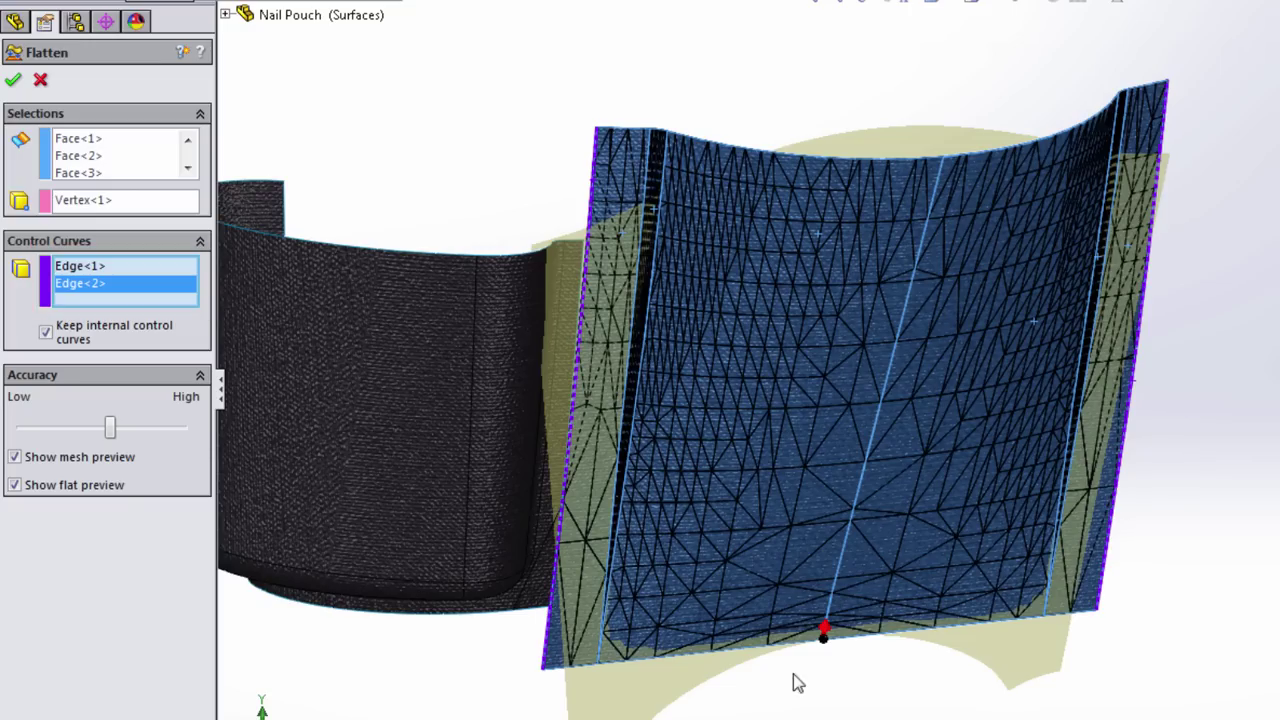
# Check the mesh and flat previews, then accept the Flatten to create the flat surface
pyautogui.click(79, 461)
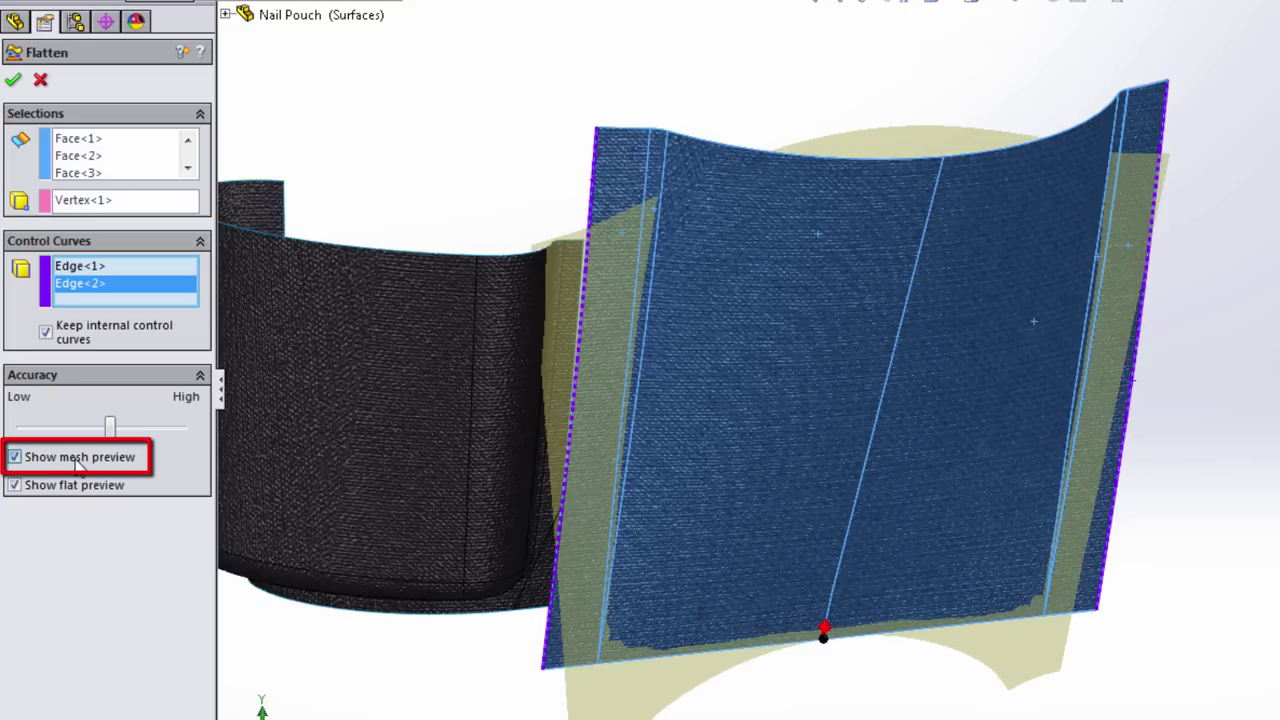
pyautogui.click(79, 461)
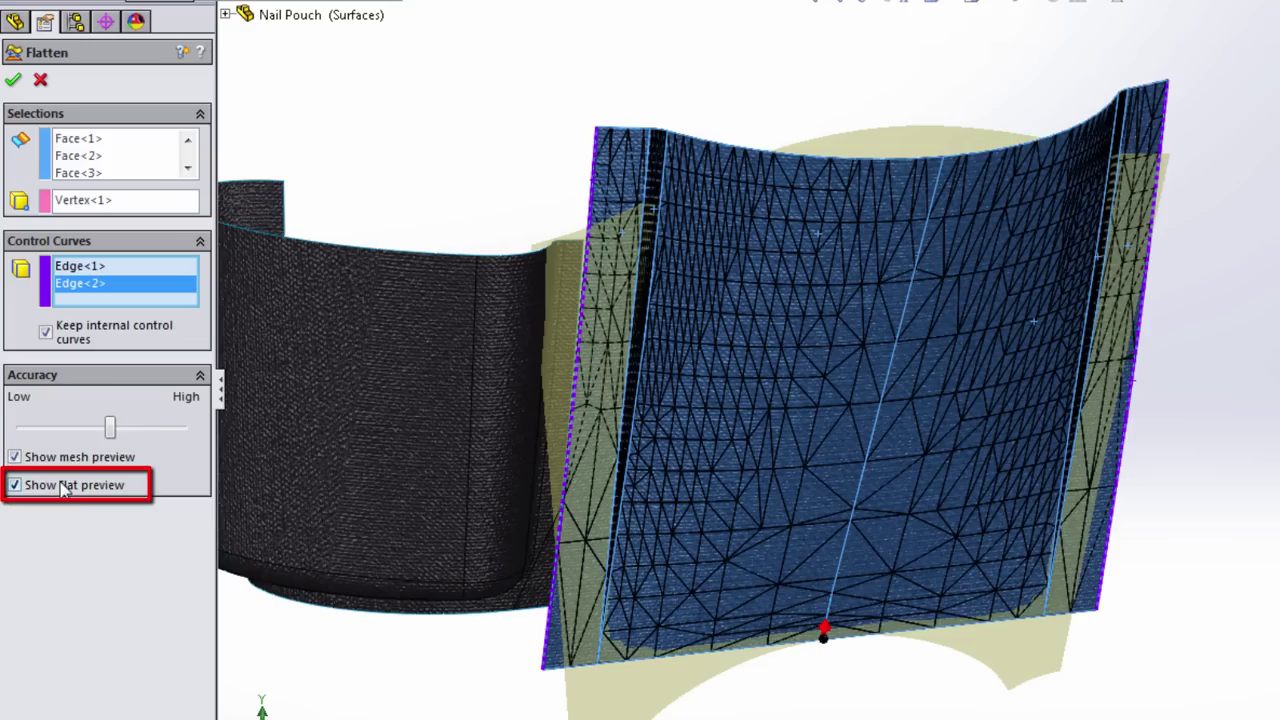
pyautogui.click(62, 486)
pyautogui.click(62, 486)
pyautogui.scroll(5, 714, 493)
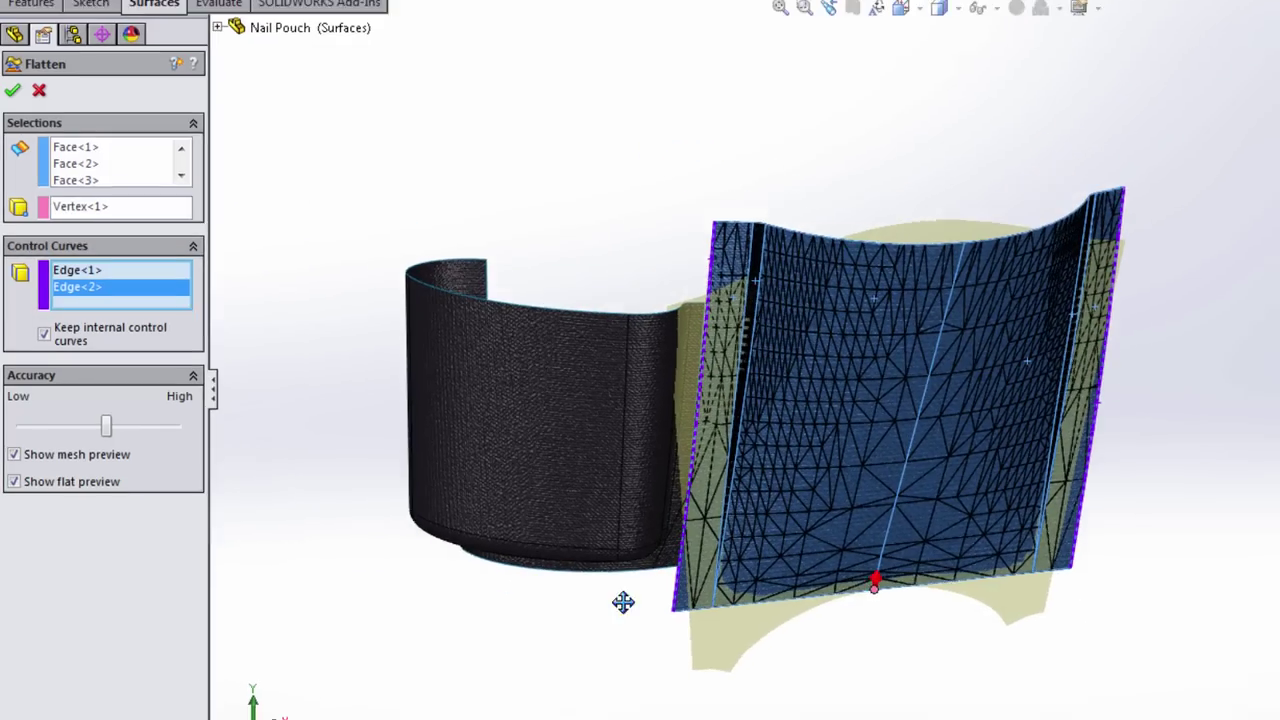
pyautogui.moveTo(623, 601); pyautogui.dragTo(625, 629, button='middle')
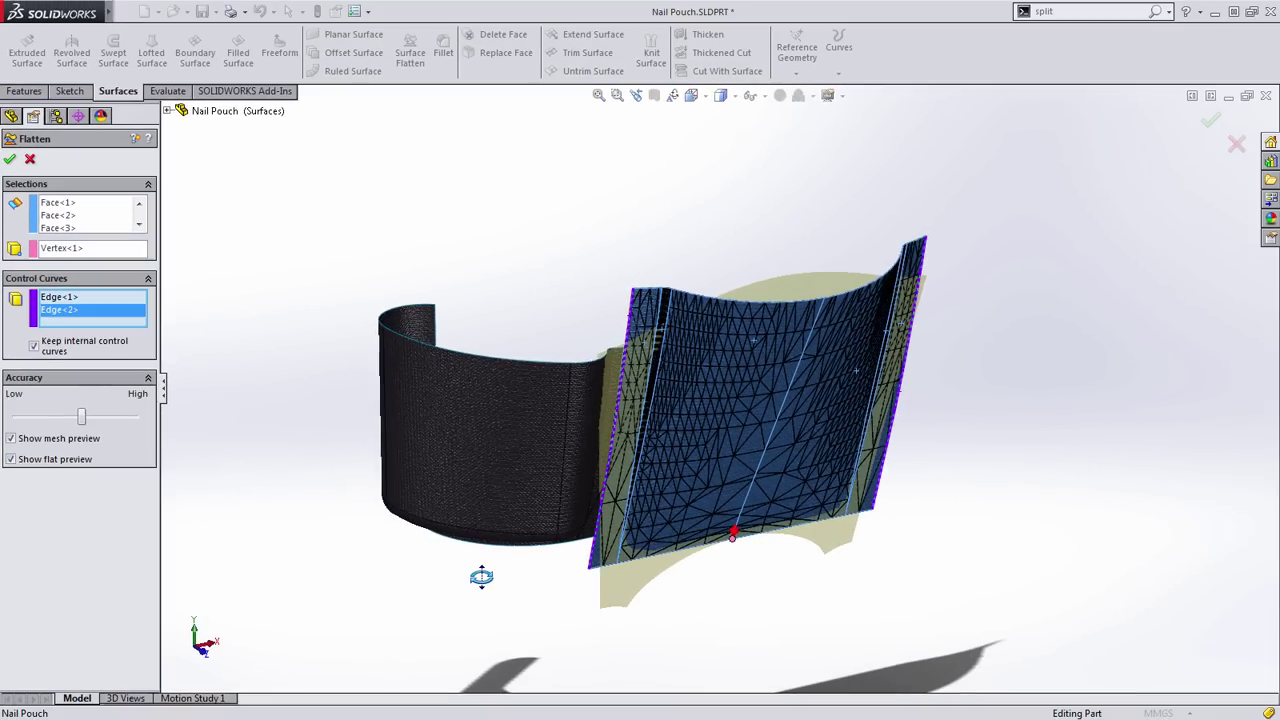
pyautogui.click(10, 160)
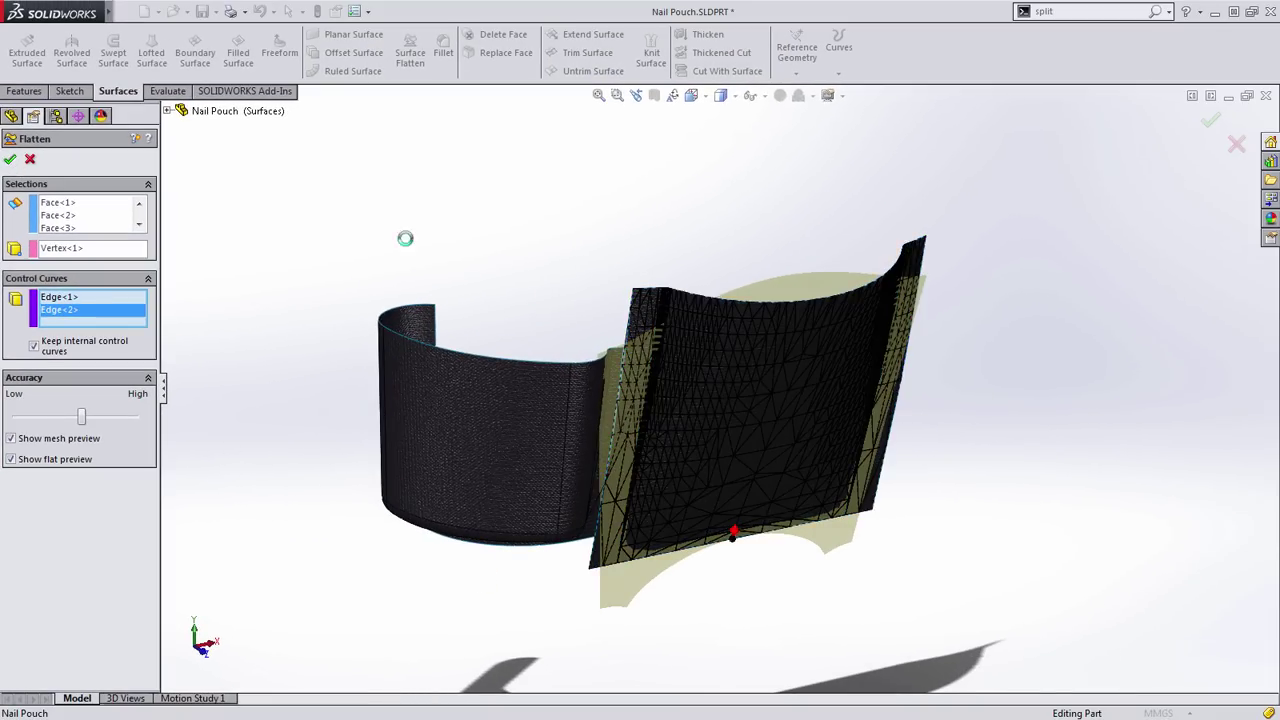
# Isolate the flattened surface and orbit it to a straight-on view
pyautogui.rightClick(636, 372)
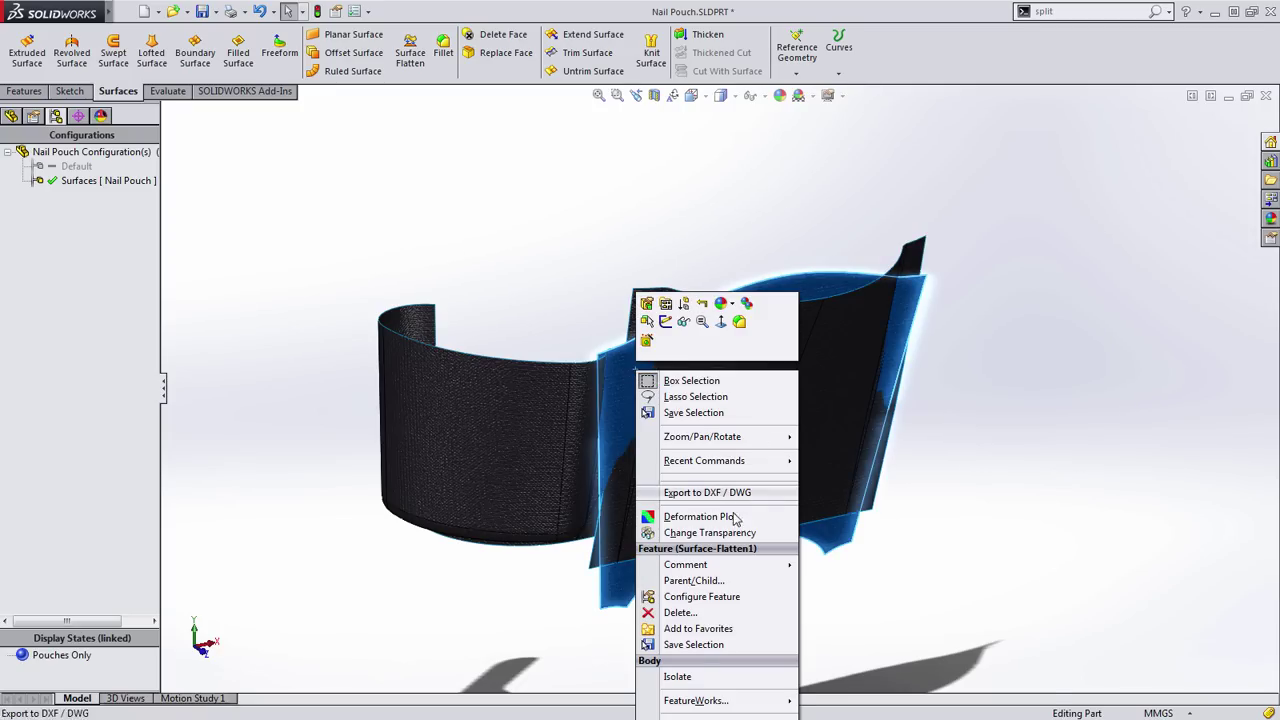
pyautogui.click(677, 676)
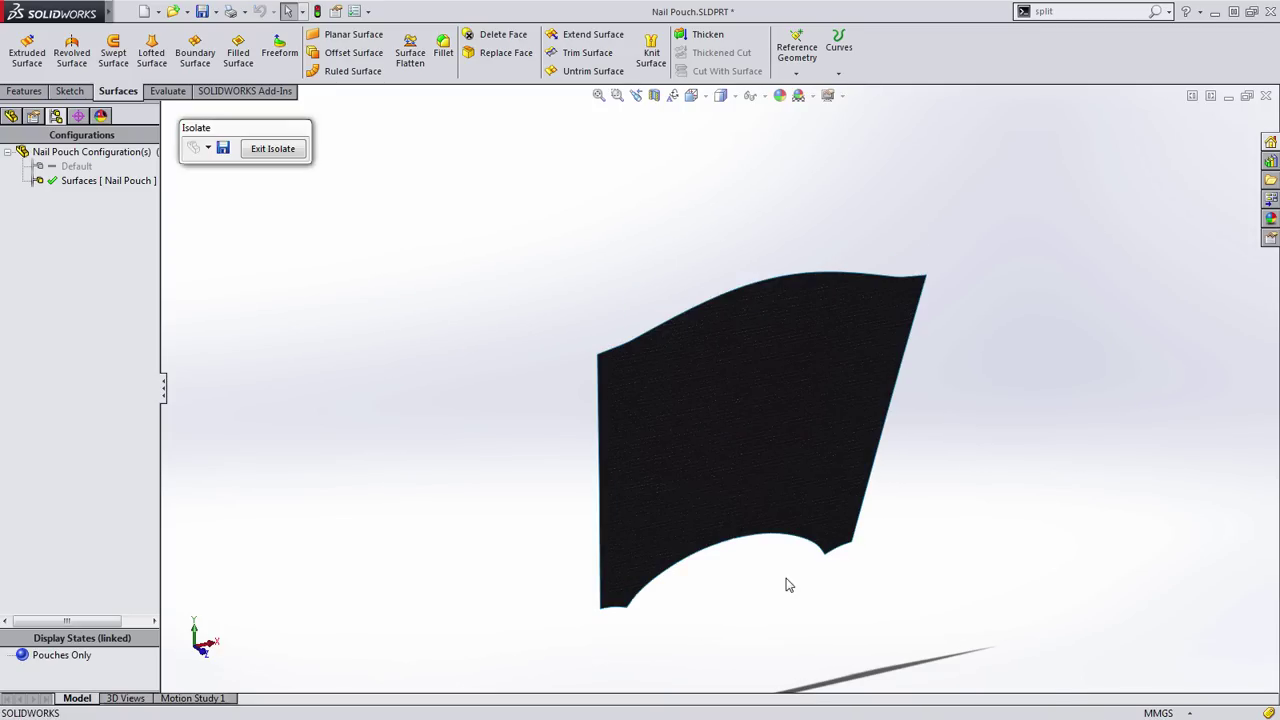
pyautogui.moveTo(786, 583); pyautogui.dragTo(877, 539, button='middle')
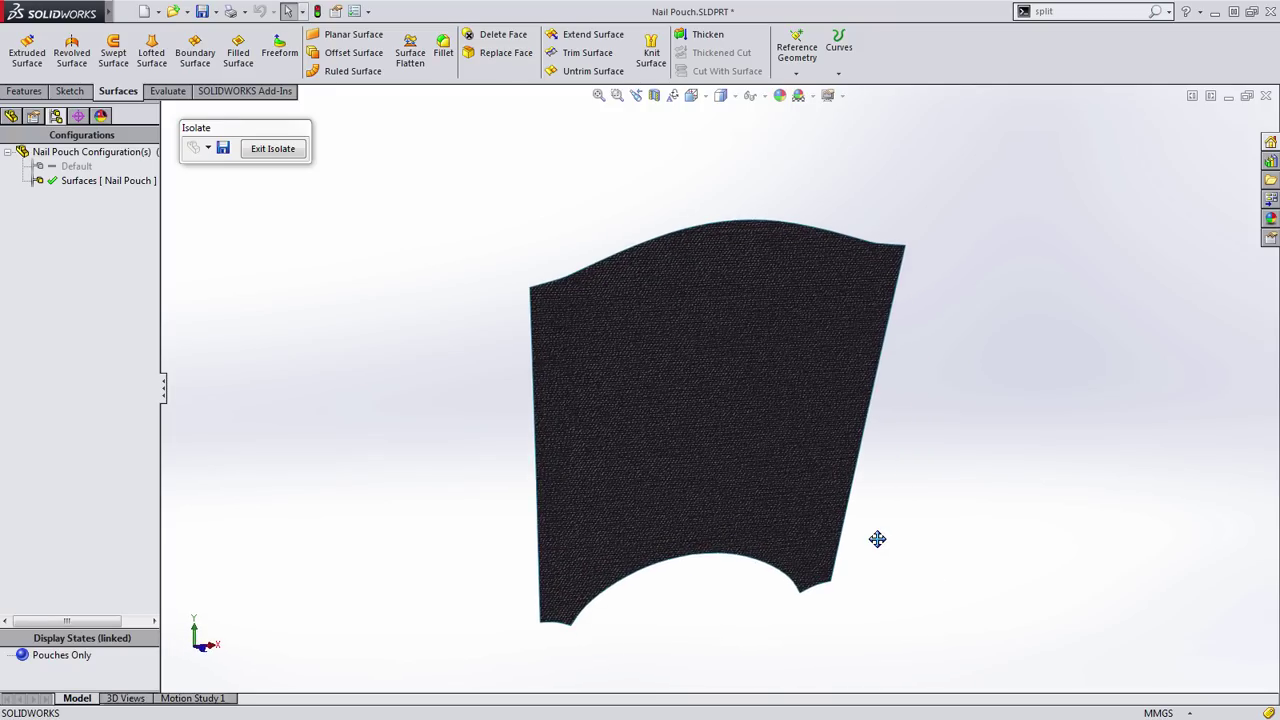
# Show its deformation plot, revealing ±1481.379% stretch at the two bottom corners
pyautogui.rightClick(768, 298)
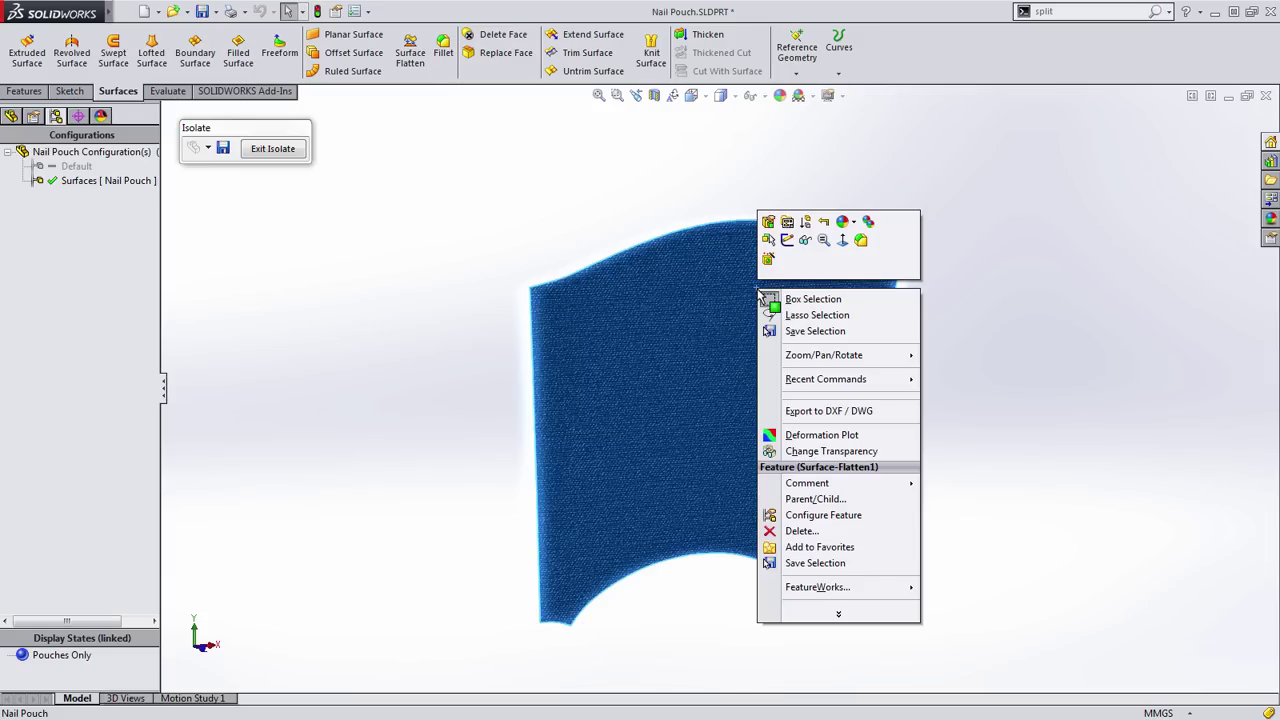
pyautogui.click(822, 435)
pyautogui.scroll(-2, 740, 614)
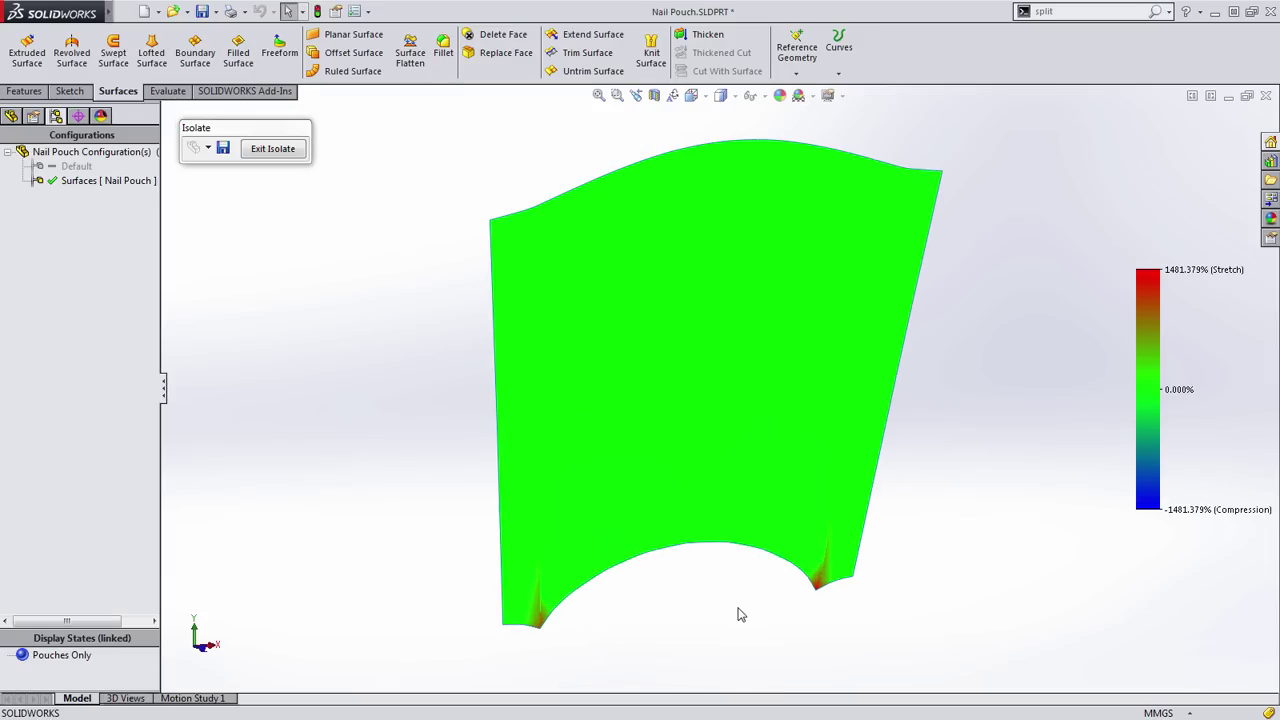
pyautogui.moveTo(740, 614); pyautogui.dragTo(719, 615, button='middle')
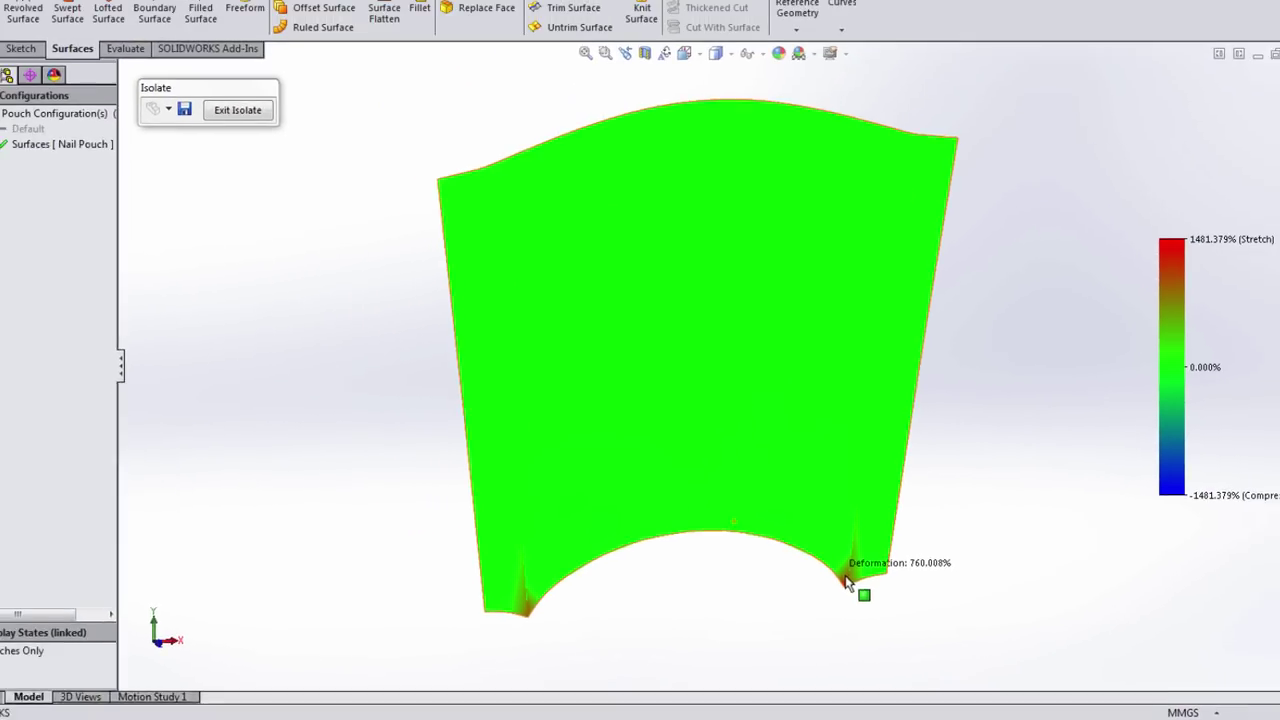
# Turn off the deformation plot, exit isolation, and hide the flattened surface body
pyautogui.rightClick(746, 390)
pyautogui.click(815, 534)
pyautogui.click(273, 148)
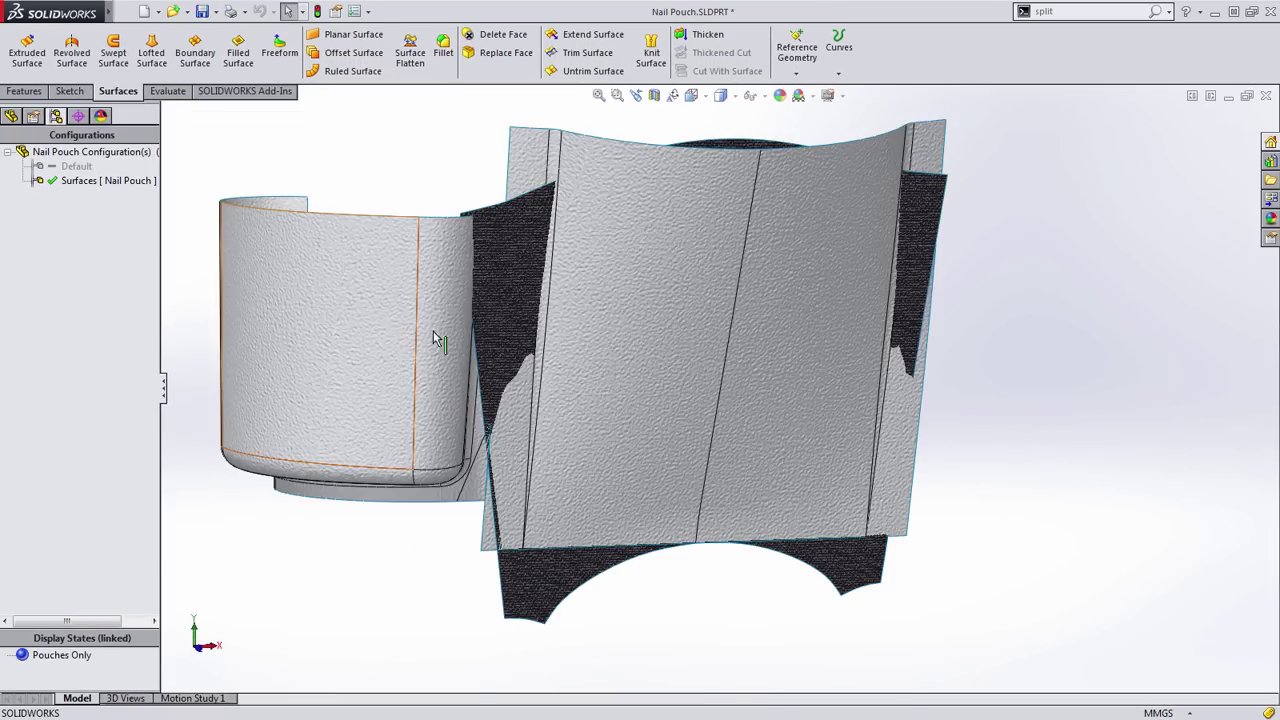
pyautogui.moveTo(494, 346); pyautogui.dragTo(509, 400, button='middle')
pyautogui.click(606, 351)
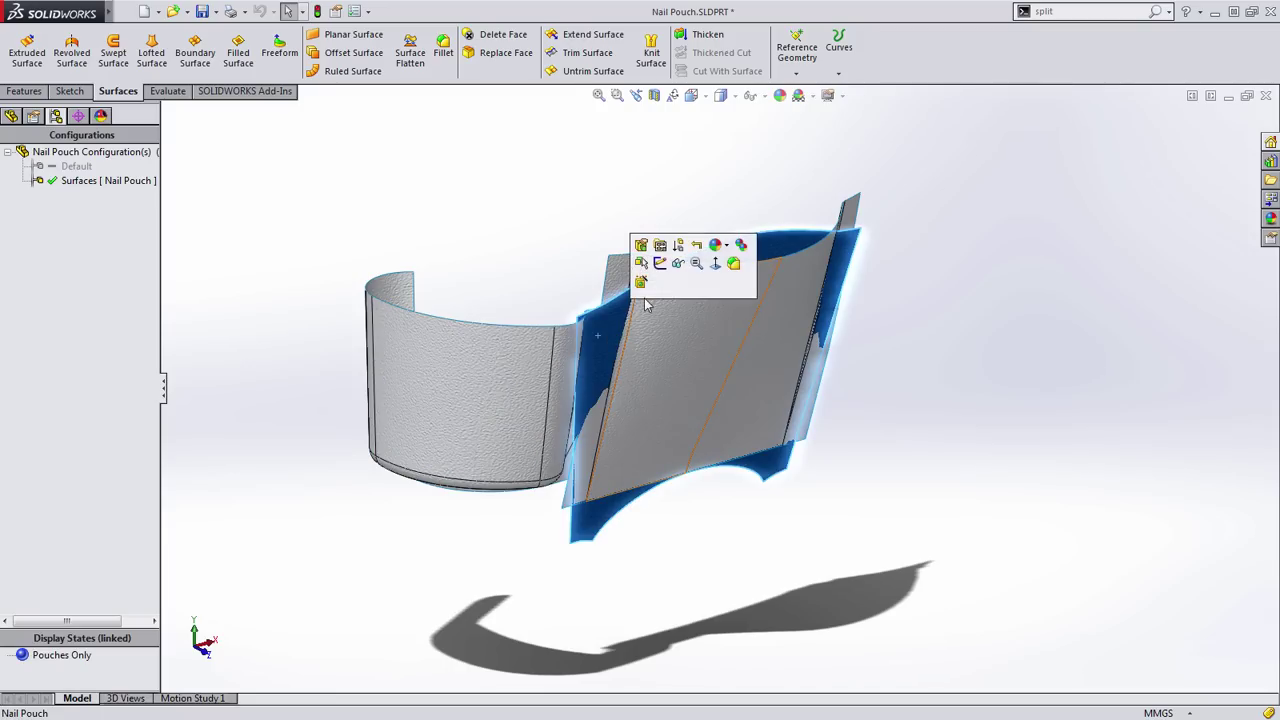
pyautogui.click(678, 263)
pyautogui.moveTo(503, 357); pyautogui.dragTo(501, 372, button='middle')
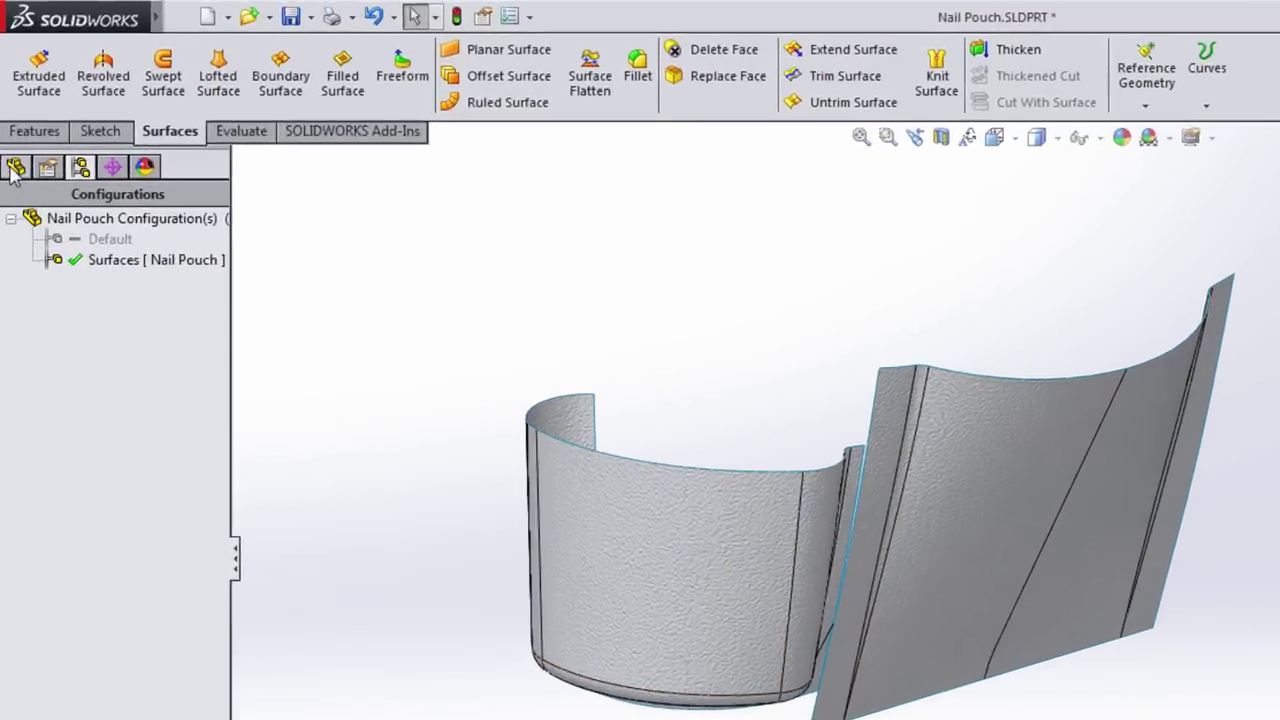
# Collapse Surface Bodies in the feature tree and orbit toward the curved side panel
pyautogui.click(11, 116)
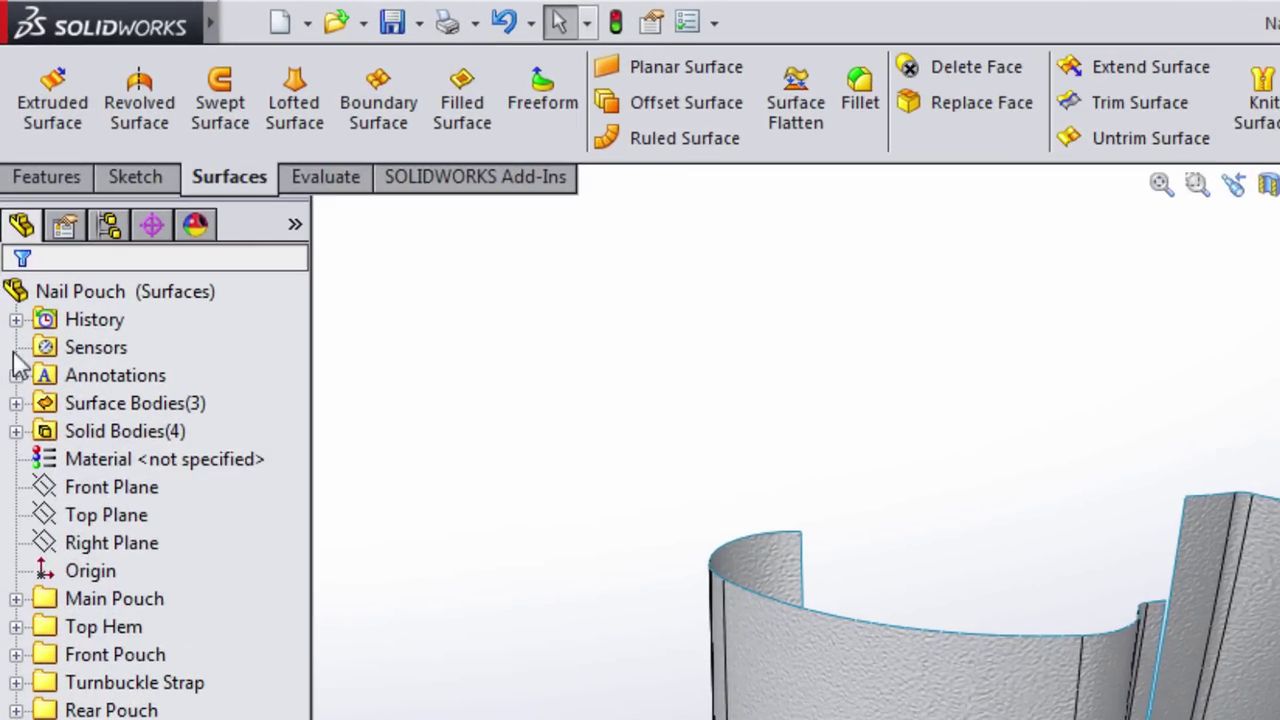
pyautogui.click(16, 403)
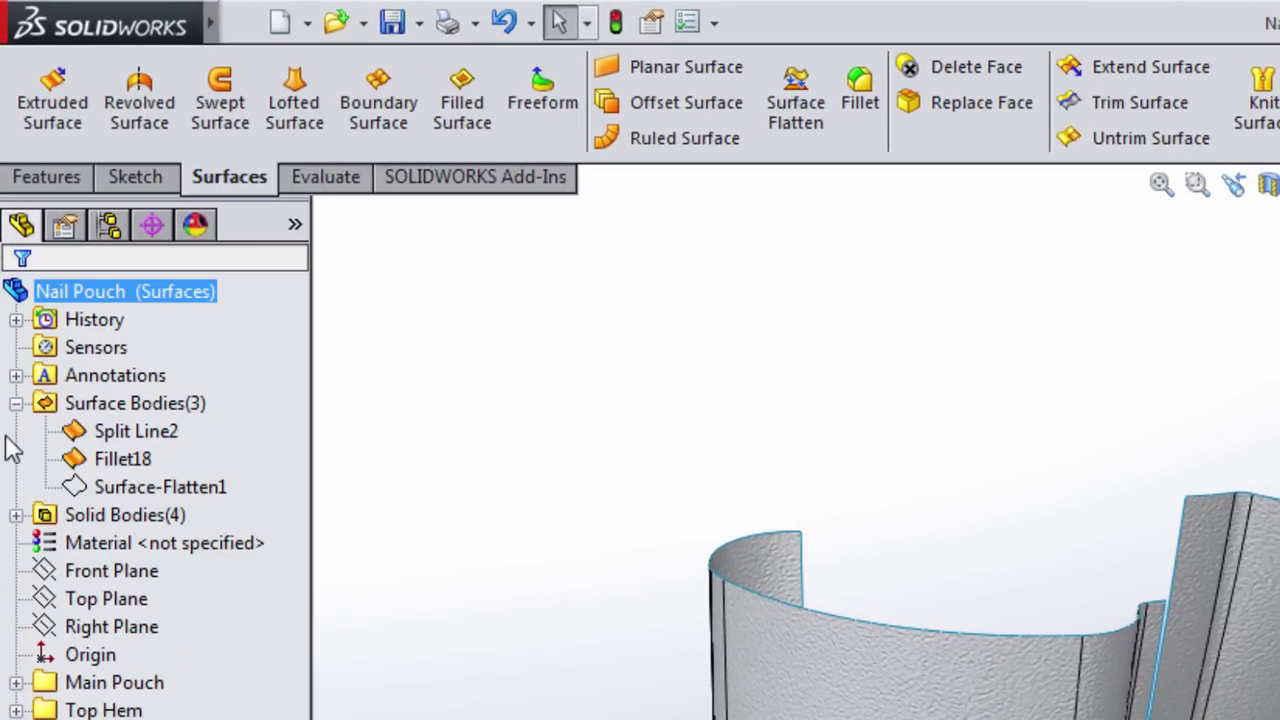
pyautogui.click(96, 487)
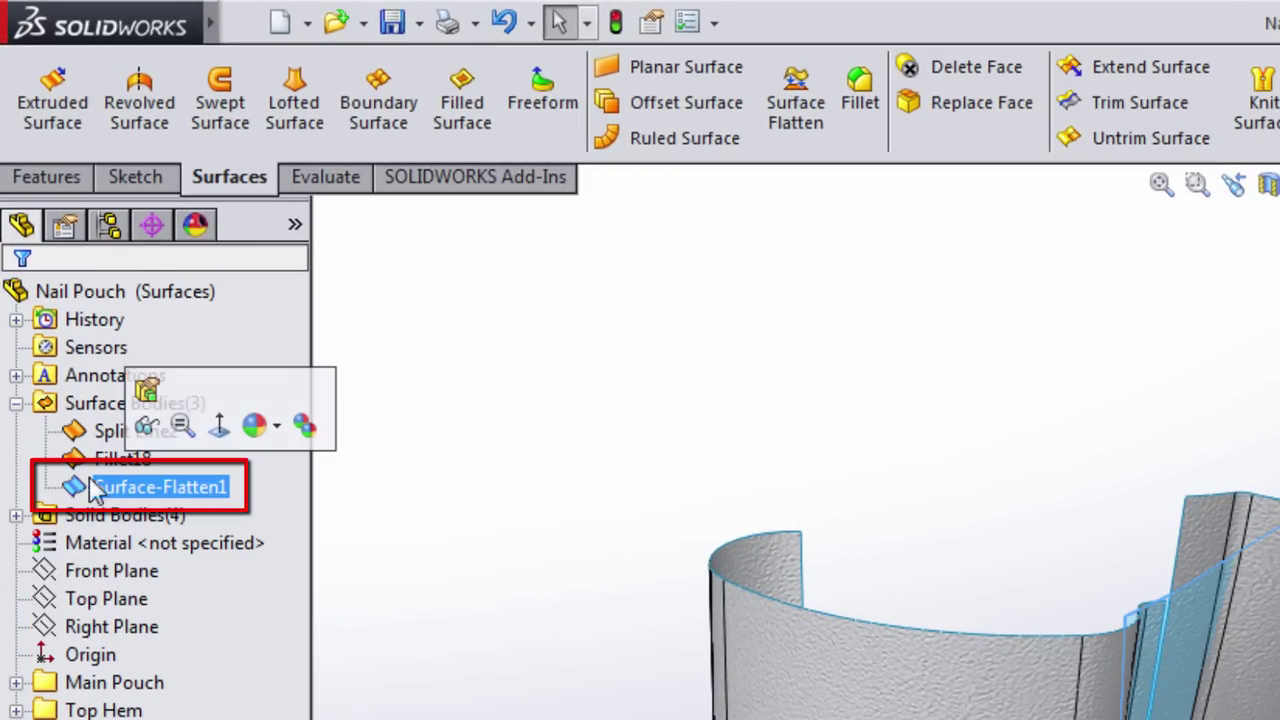
pyautogui.click(16, 404)
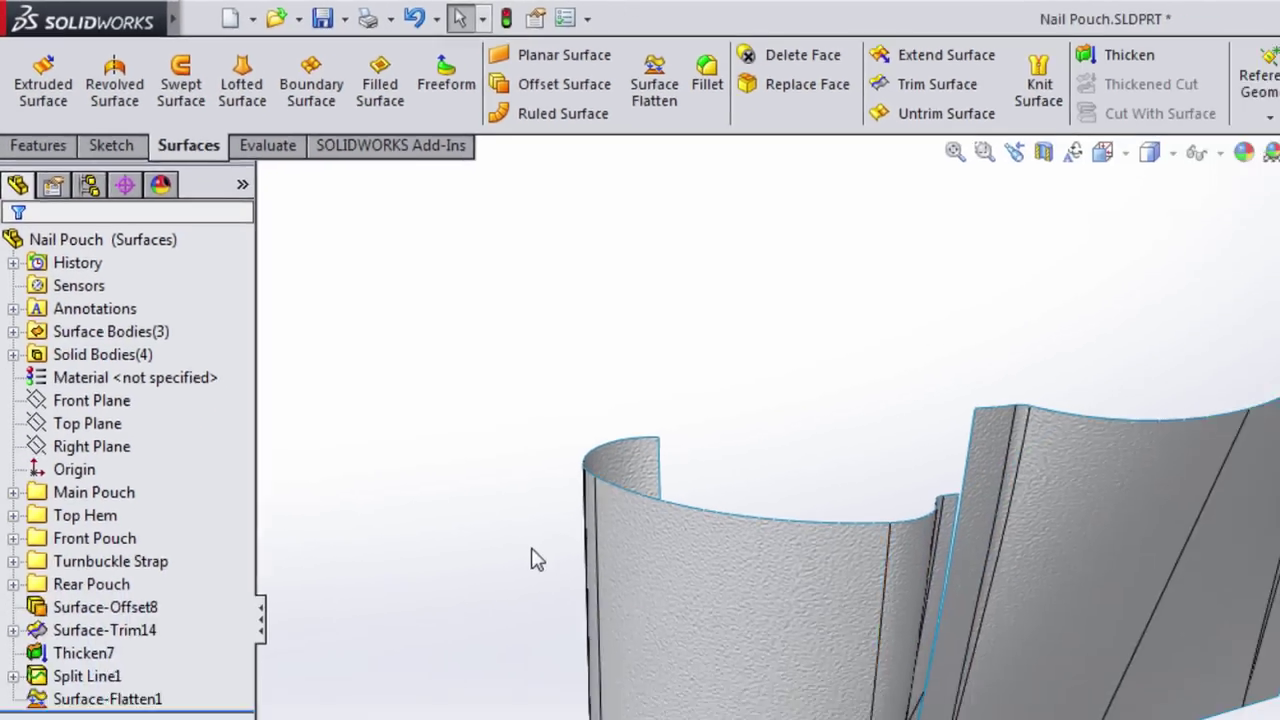
pyautogui.moveTo(677, 714); pyautogui.dragTo(770, 706, button='middle')
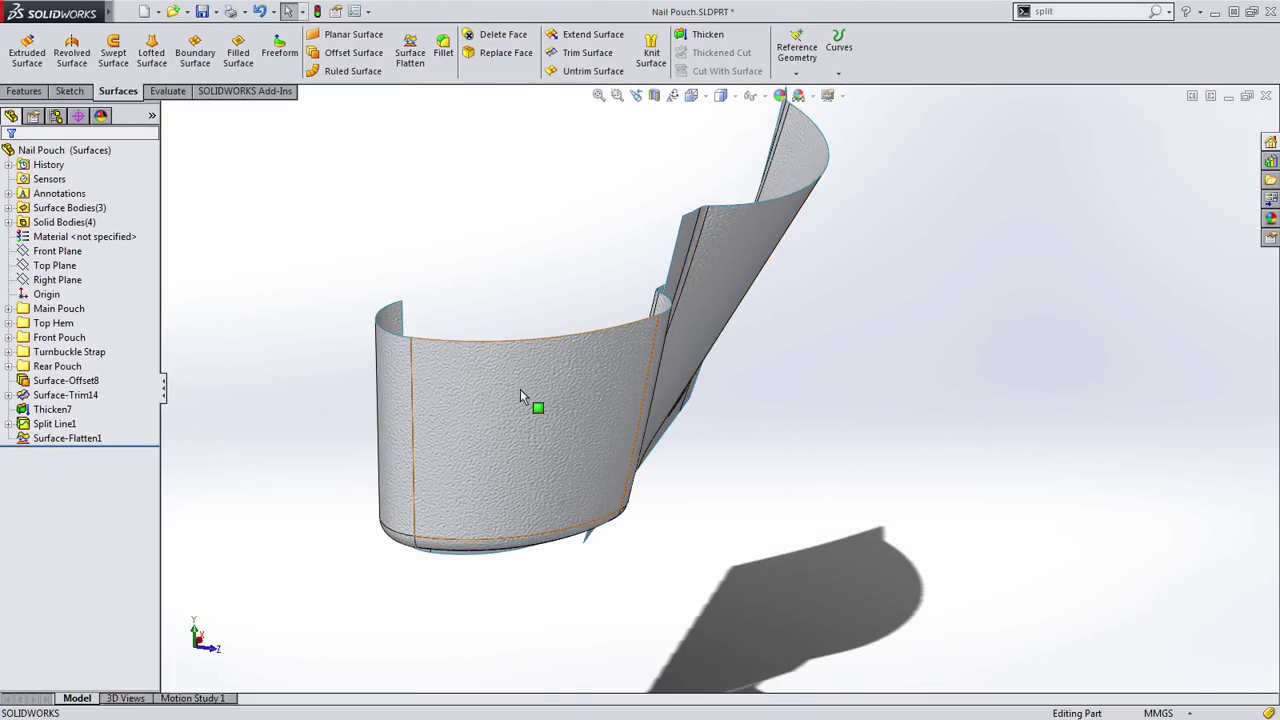
pyautogui.moveTo(520, 389)
pyautogui.mouseDown(button='middle')
pyautogui.moveTo(434, 389)
pyautogui.moveTo(455, 301)
pyautogui.moveTo(440, 280)
pyautogui.moveTo(409, 314)
pyautogui.moveTo(466, 366)
pyautogui.moveTo(437, 360)
pyautogui.moveTo(526, 386)
pyautogui.mouseUp(button='middle')
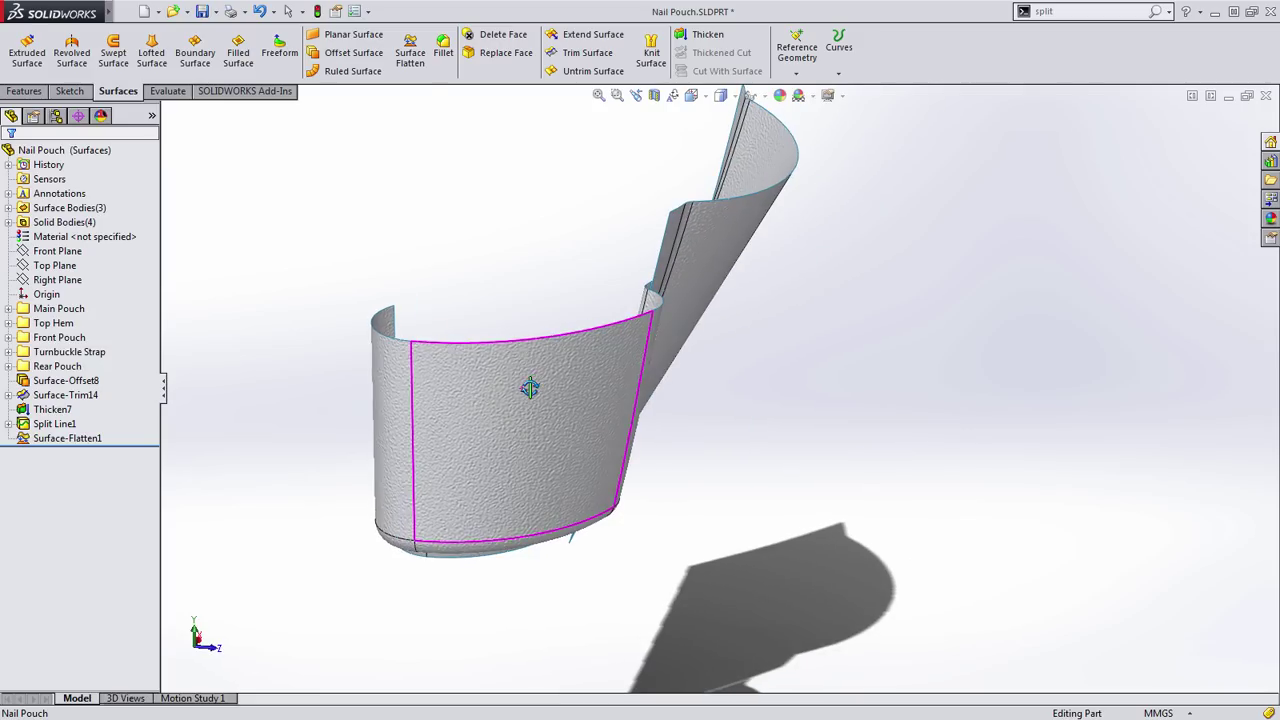
# Flatten the curved side panel with its tangent faces from the bottom edge, creating Surface-Flatten2
pyautogui.click(410, 50)
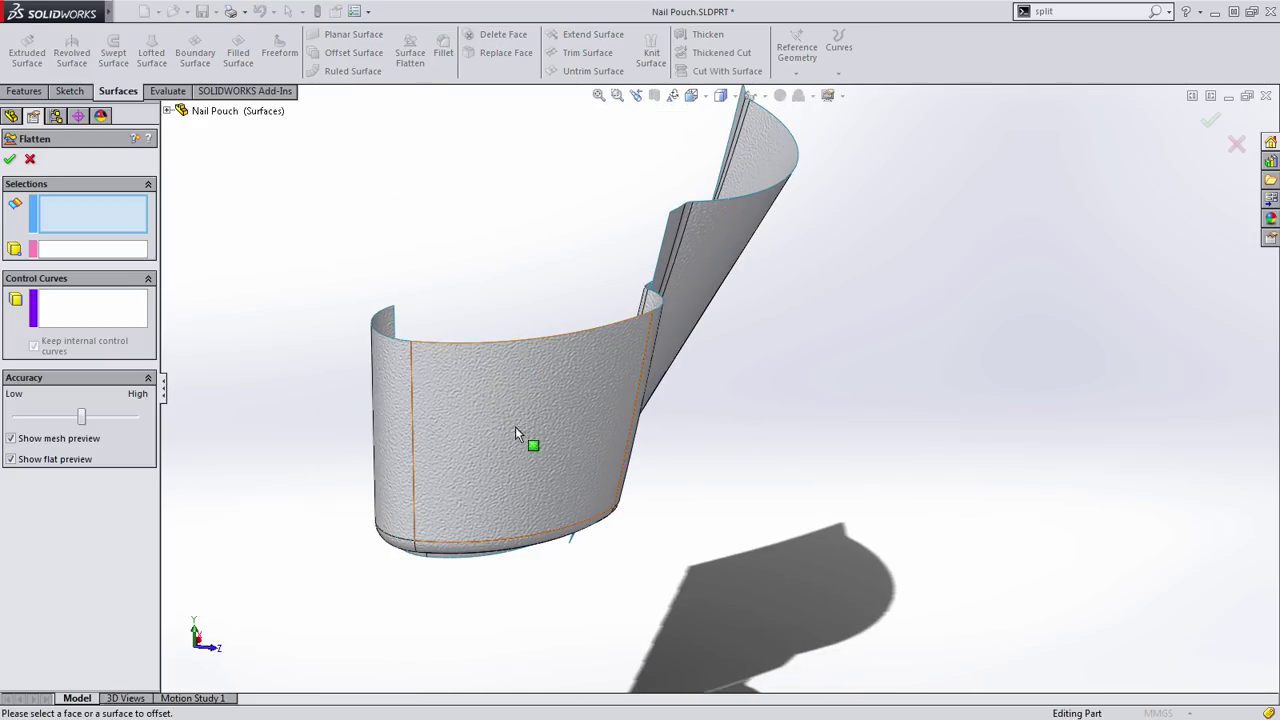
pyautogui.rightClick(480, 373)
pyautogui.click(548, 531)
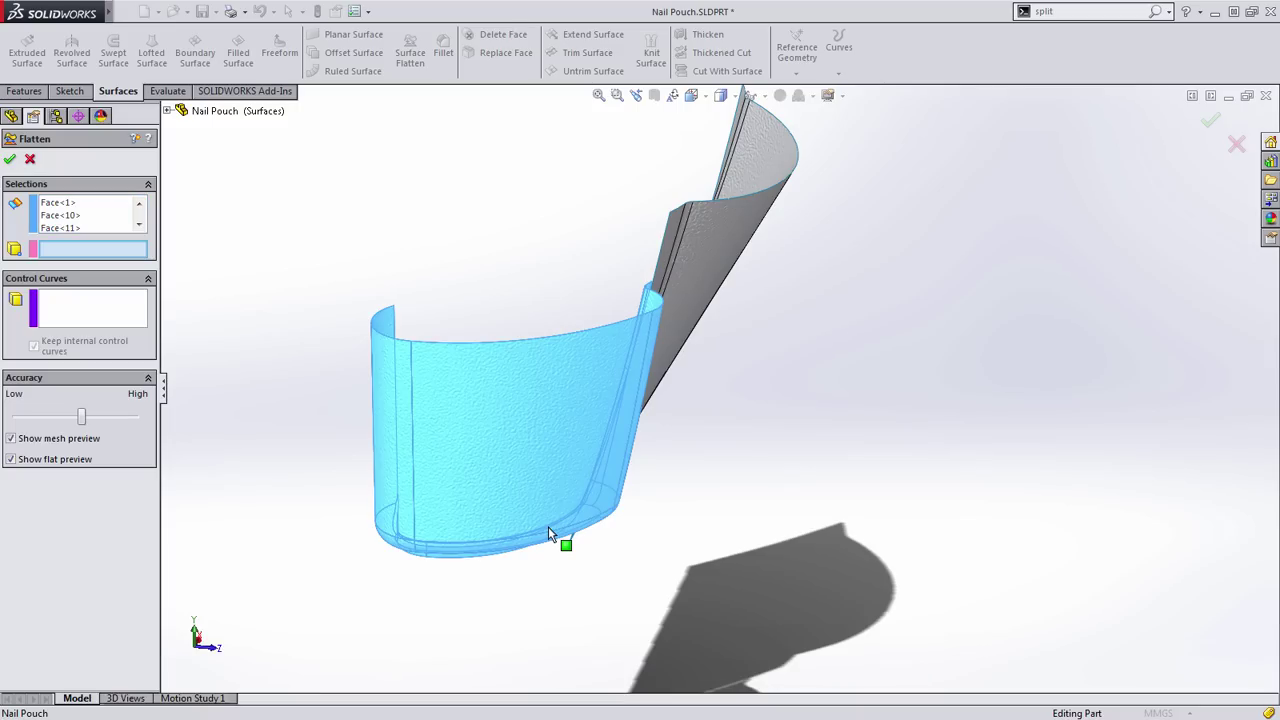
pyautogui.click(414, 390)
pyautogui.moveTo(443, 423); pyautogui.dragTo(477, 262, button='middle')
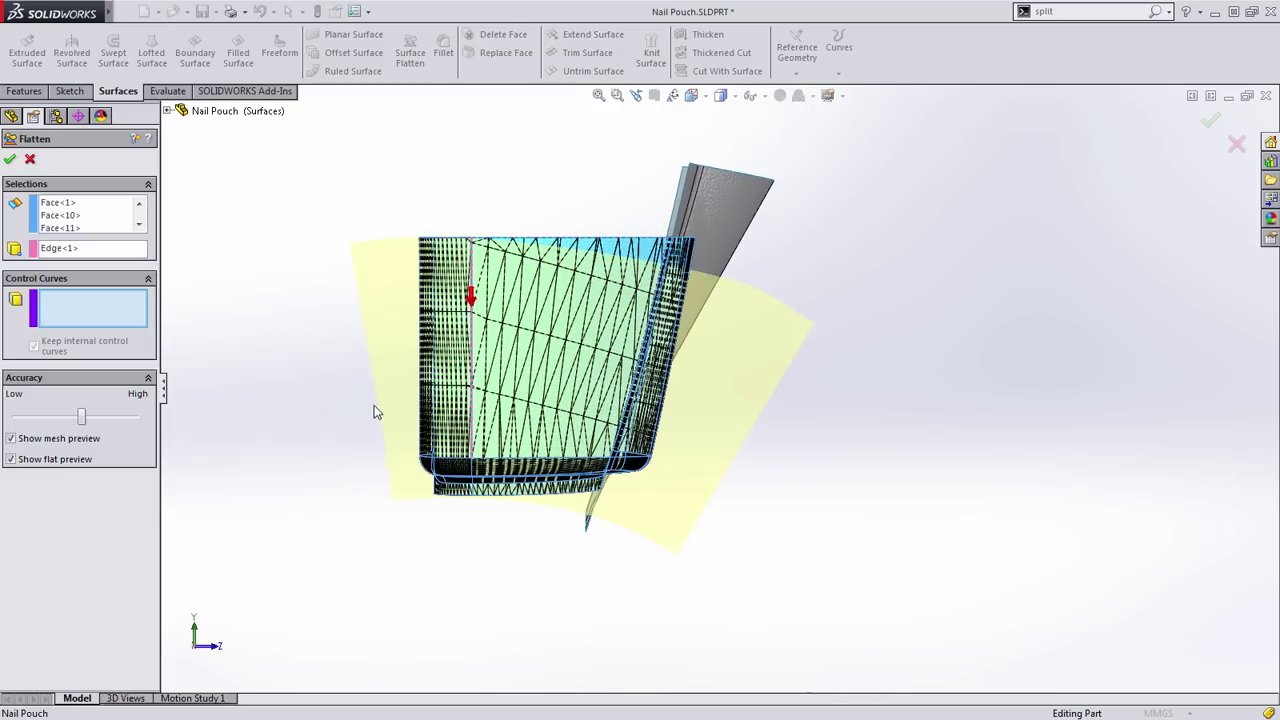
pyautogui.moveTo(341, 416); pyautogui.dragTo(309, 471, button='middle')
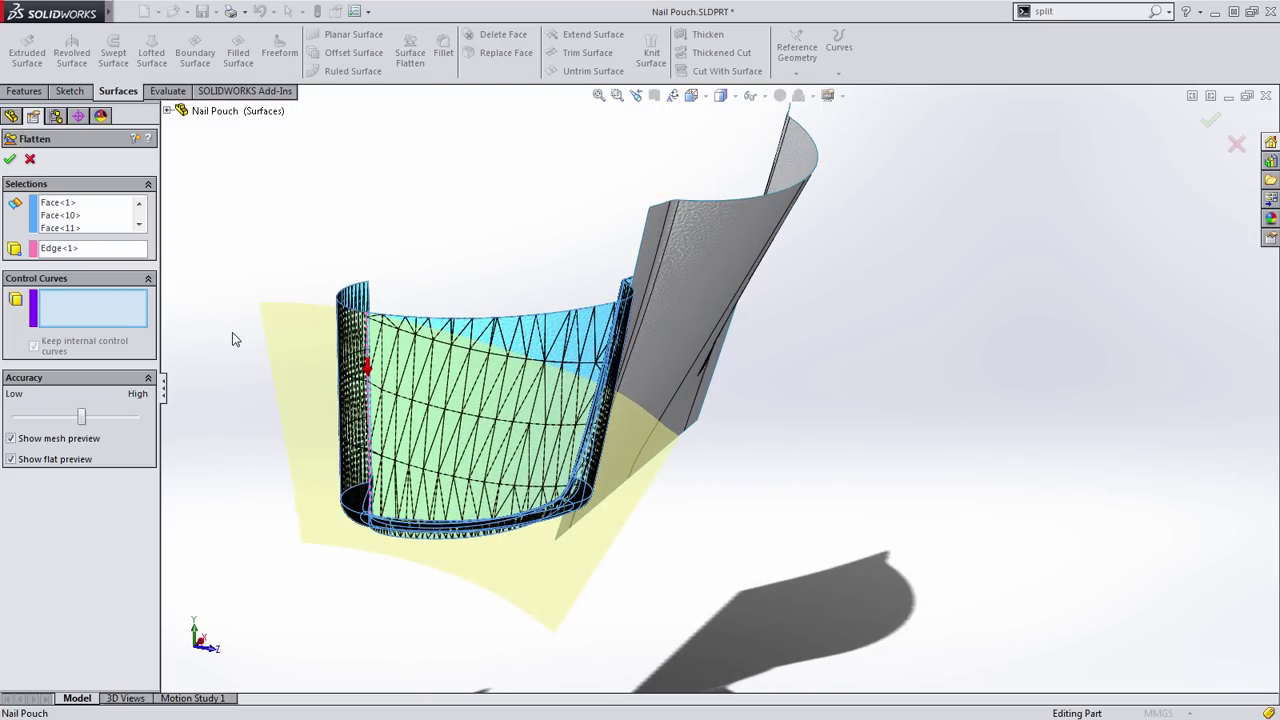
pyautogui.moveTo(232, 339); pyautogui.dragTo(225, 360, button='middle')
pyautogui.click(11, 160)
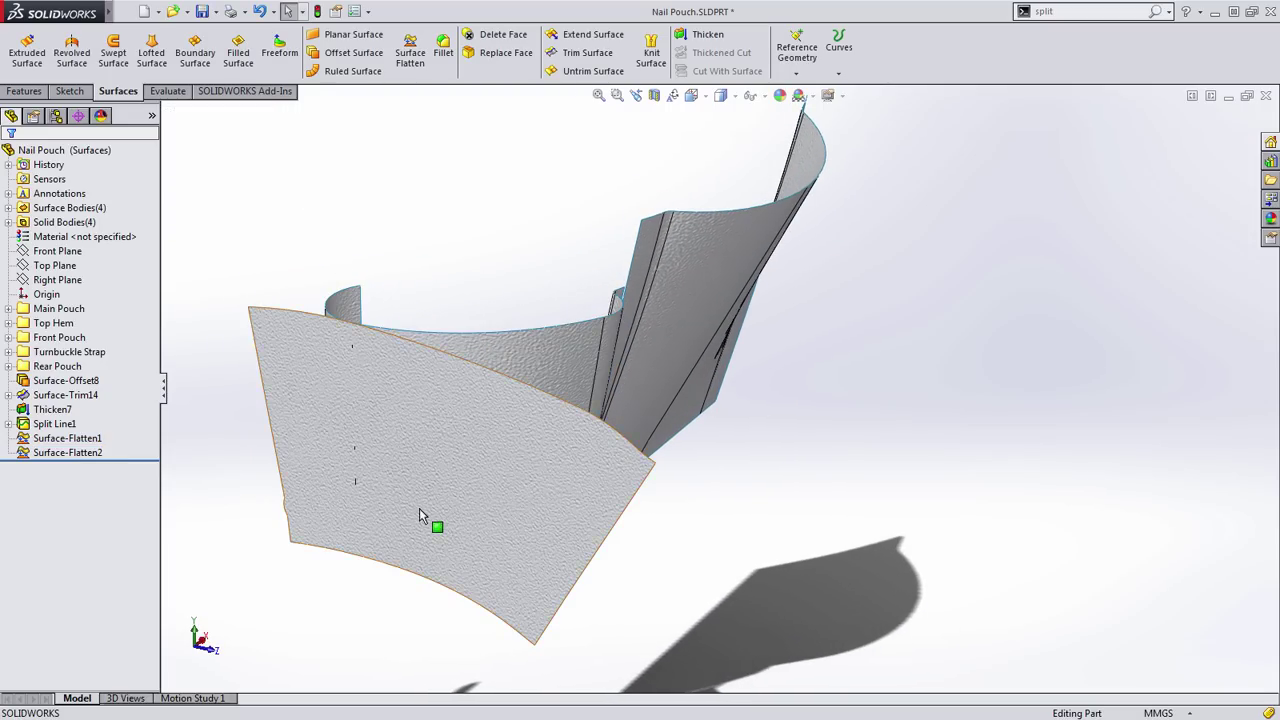
# Show Surface-Flatten2's deformation plot and orbit around to inspect it
pyautogui.moveTo(427, 481); pyautogui.dragTo(521, 399, button='middle')
pyautogui.rightClick(521, 399)
pyautogui.click(590, 531)
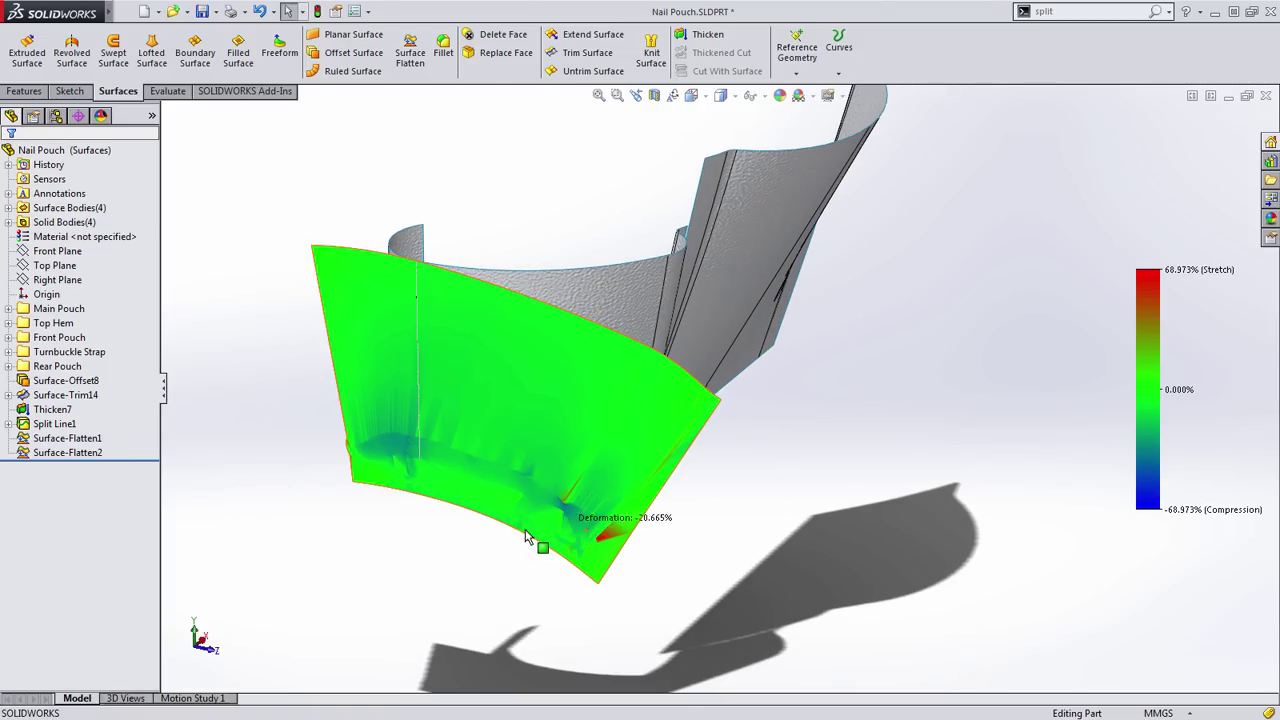
pyautogui.moveTo(357, 534); pyautogui.dragTo(354, 494, button='middle')
pyautogui.moveTo(290, 383); pyautogui.dragTo(274, 398, button='middle')
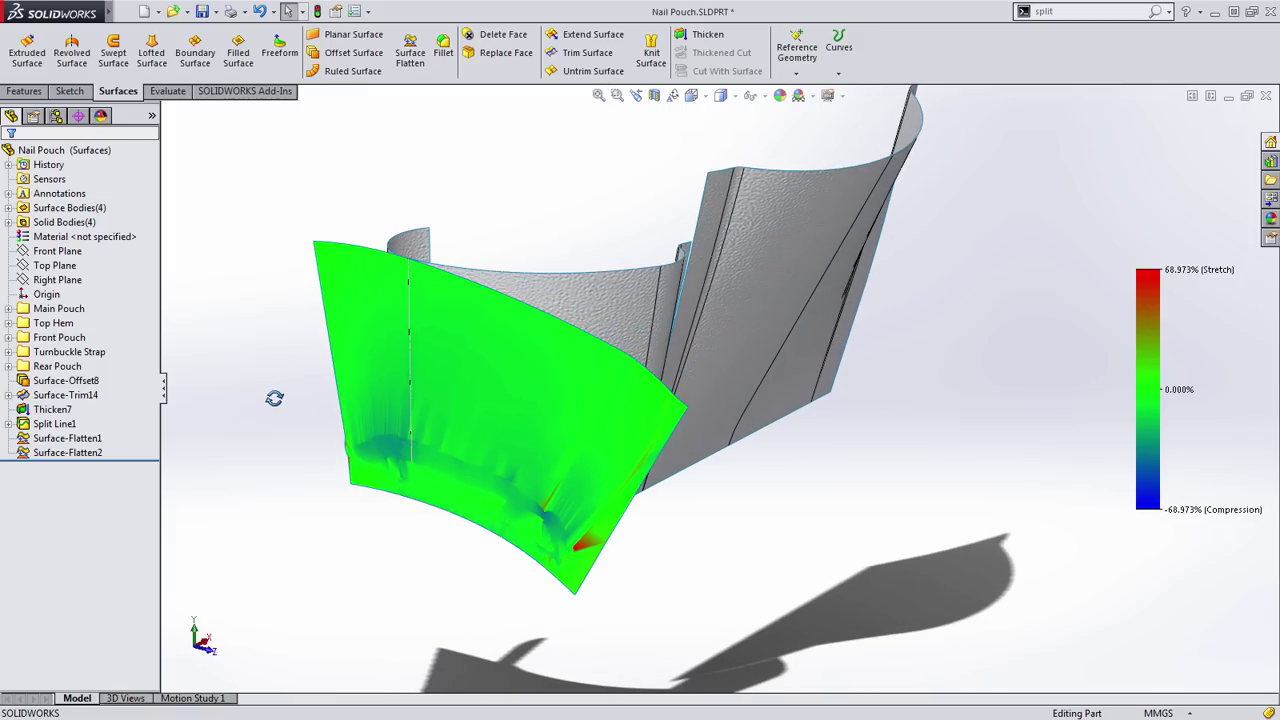
# Switch the deformation plot off and bring up the flattened surface's export options
pyautogui.rightClick(370, 312)
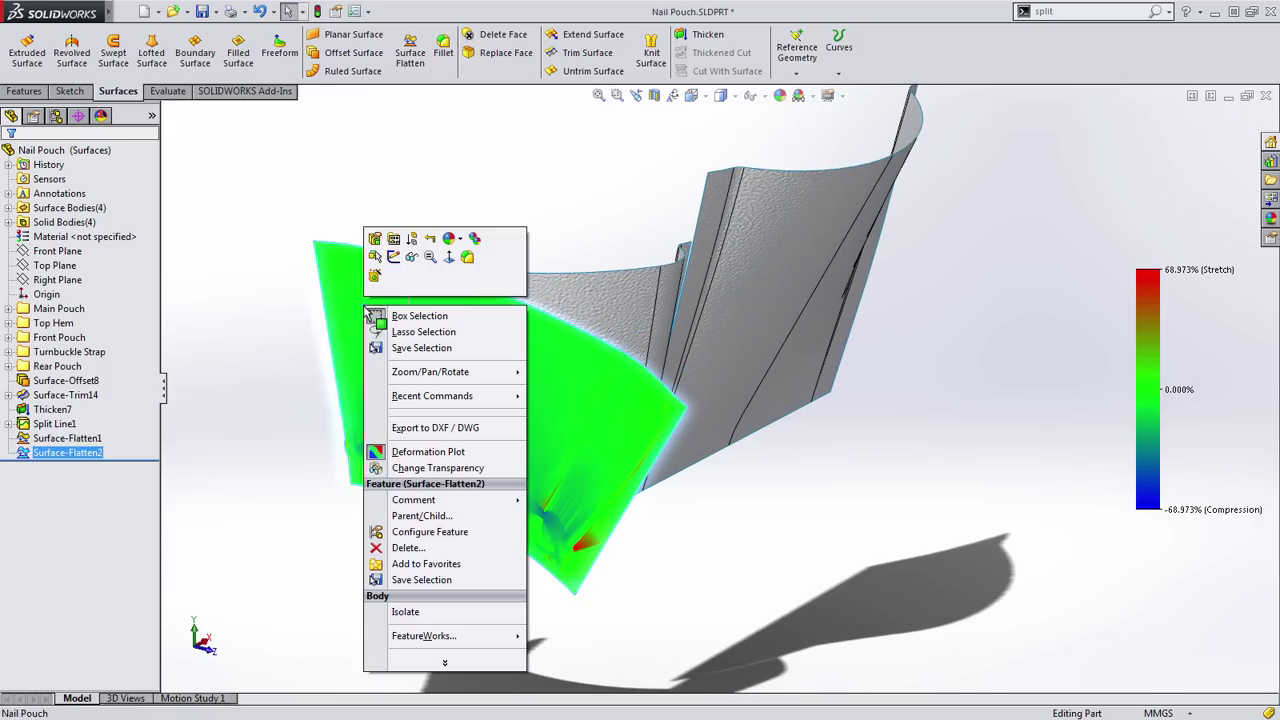
pyautogui.click(425, 452)
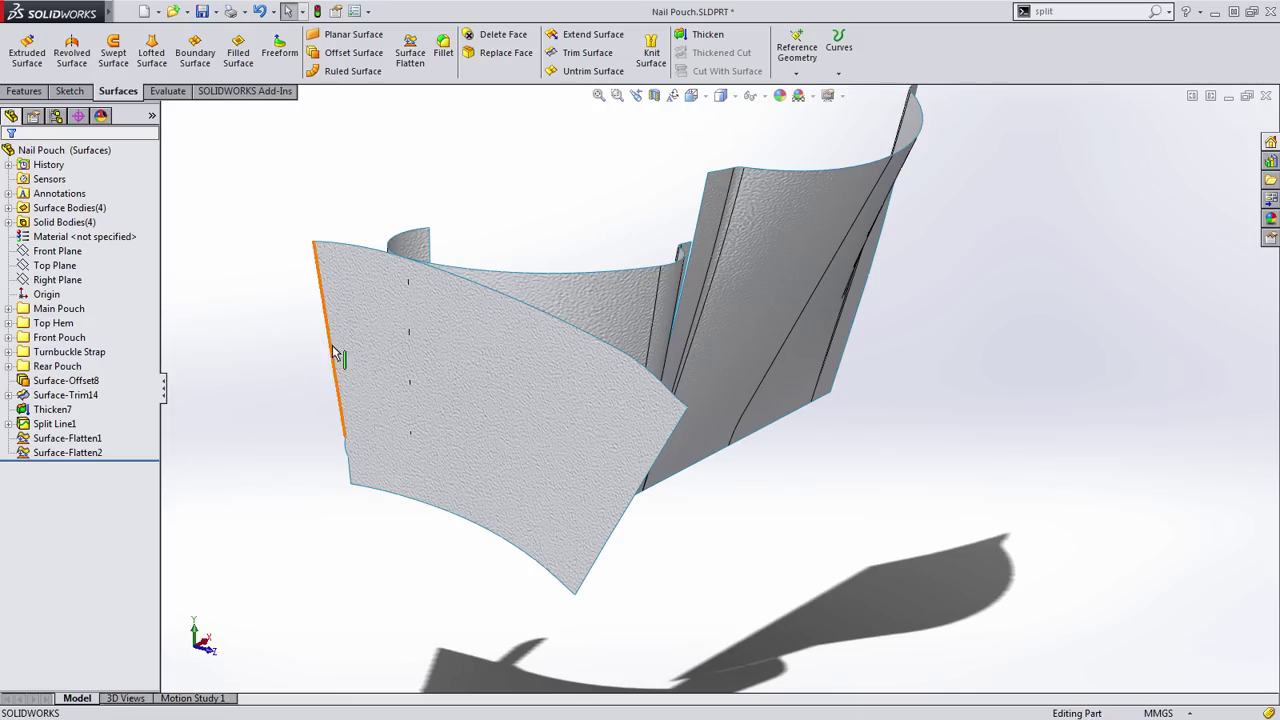
pyautogui.rightClick(357, 318)
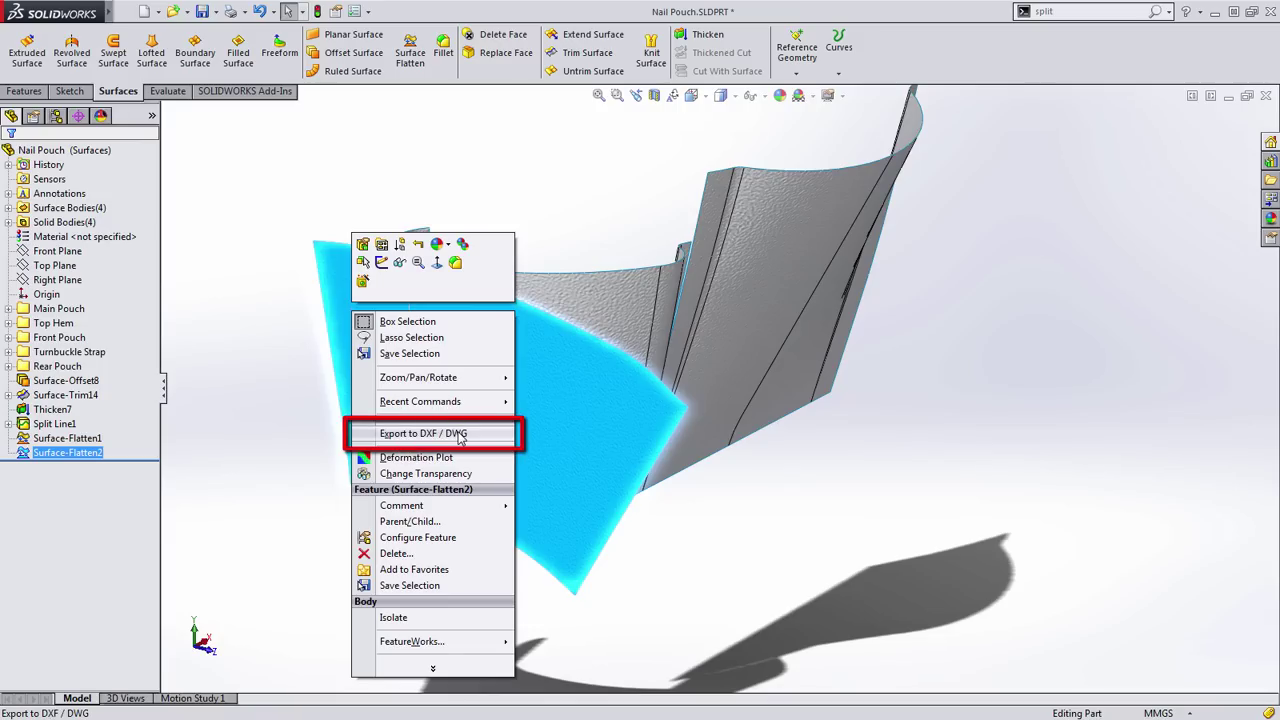
# Export Face<1> of the flattened side panel as a copy to Nail Pouch.DXF
pyautogui.click(460, 435)
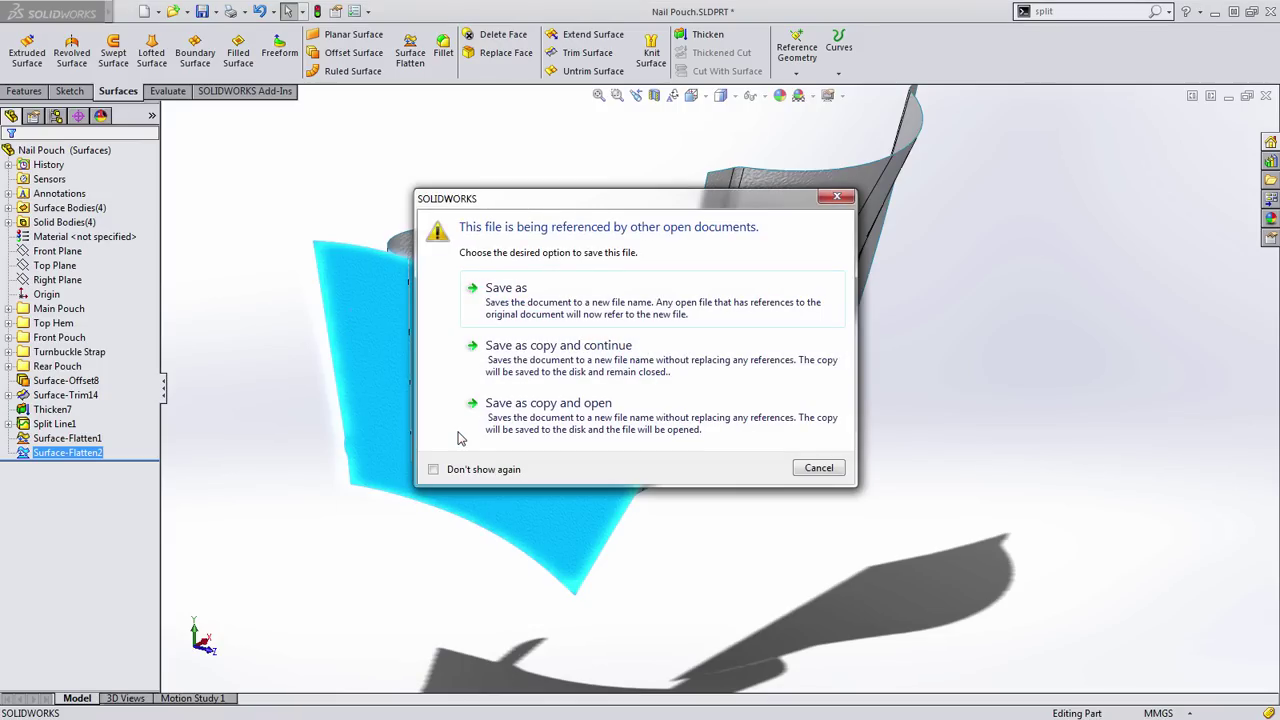
pyautogui.click(576, 369)
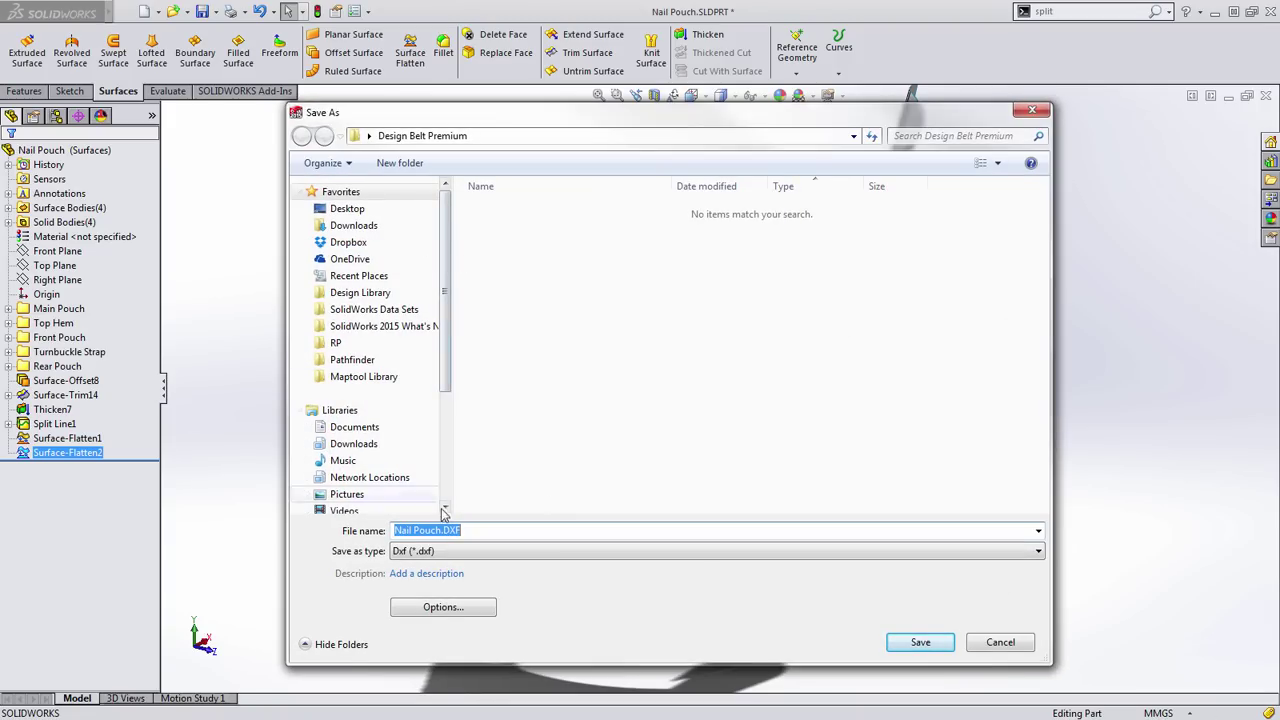
pyautogui.click(922, 645)
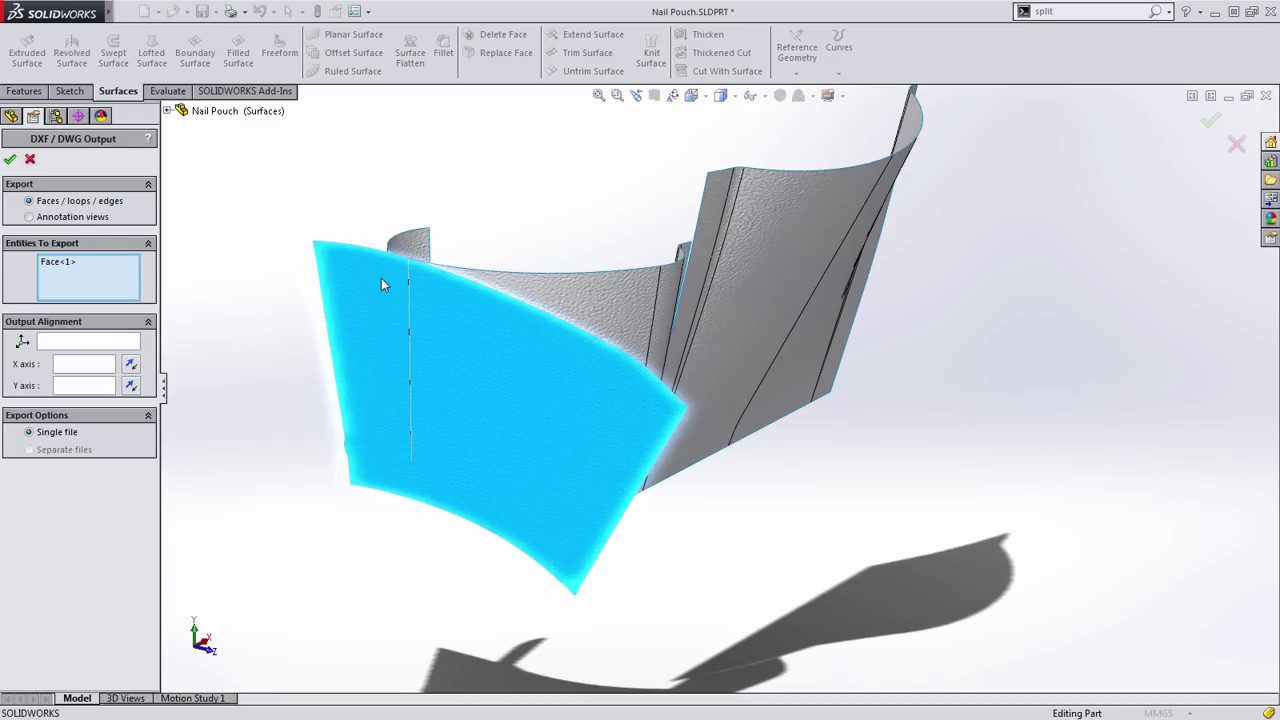
pyautogui.press('Return')
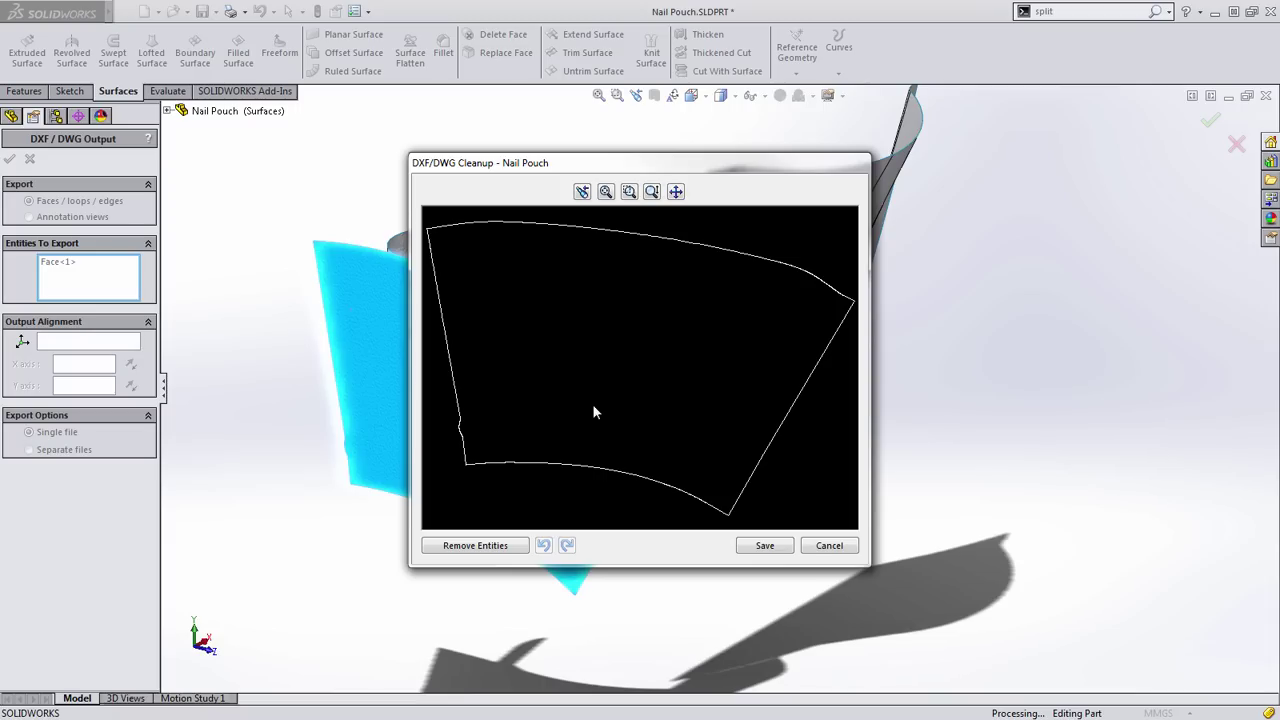
# Delete the small notch segment from the left edge of the DXF outline preview
pyautogui.scroll(2, 471, 430)
pyautogui.scroll(-2, 452, 389)
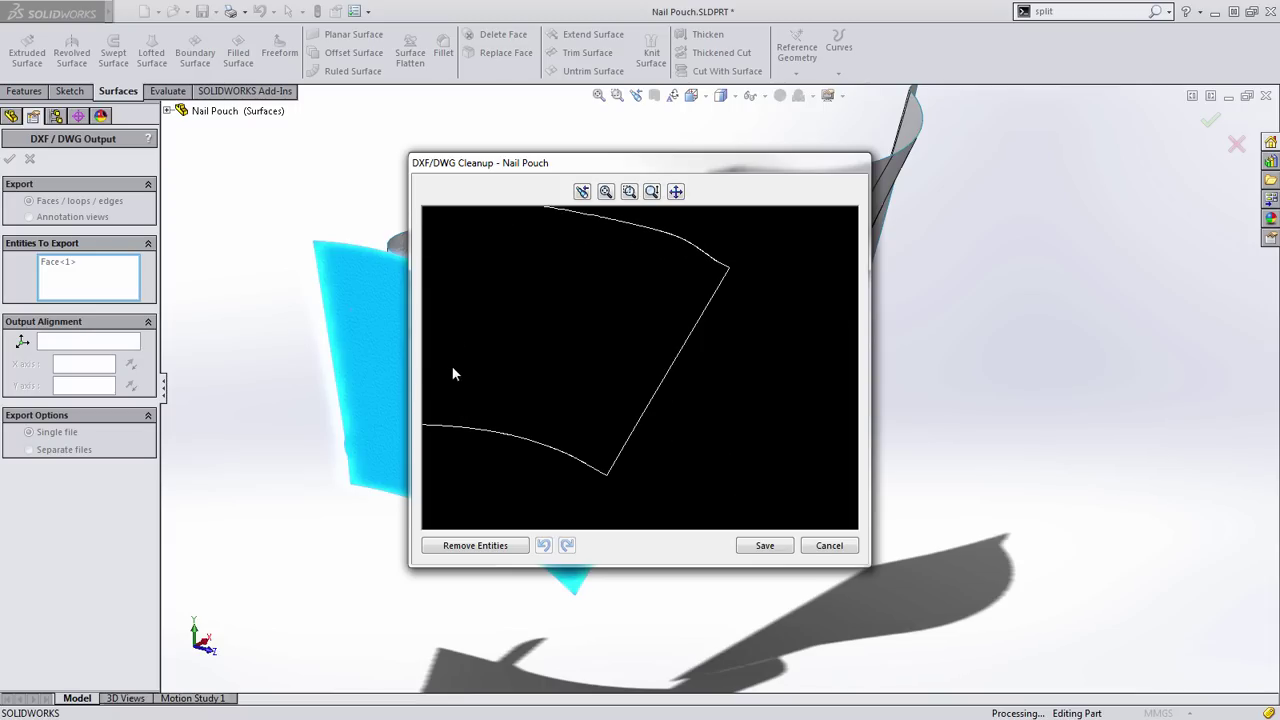
pyautogui.scroll(2, 451, 365)
pyautogui.scroll(-2, 566, 472)
pyautogui.scroll(-2, 507, 462)
pyautogui.scroll(-2, 500, 445)
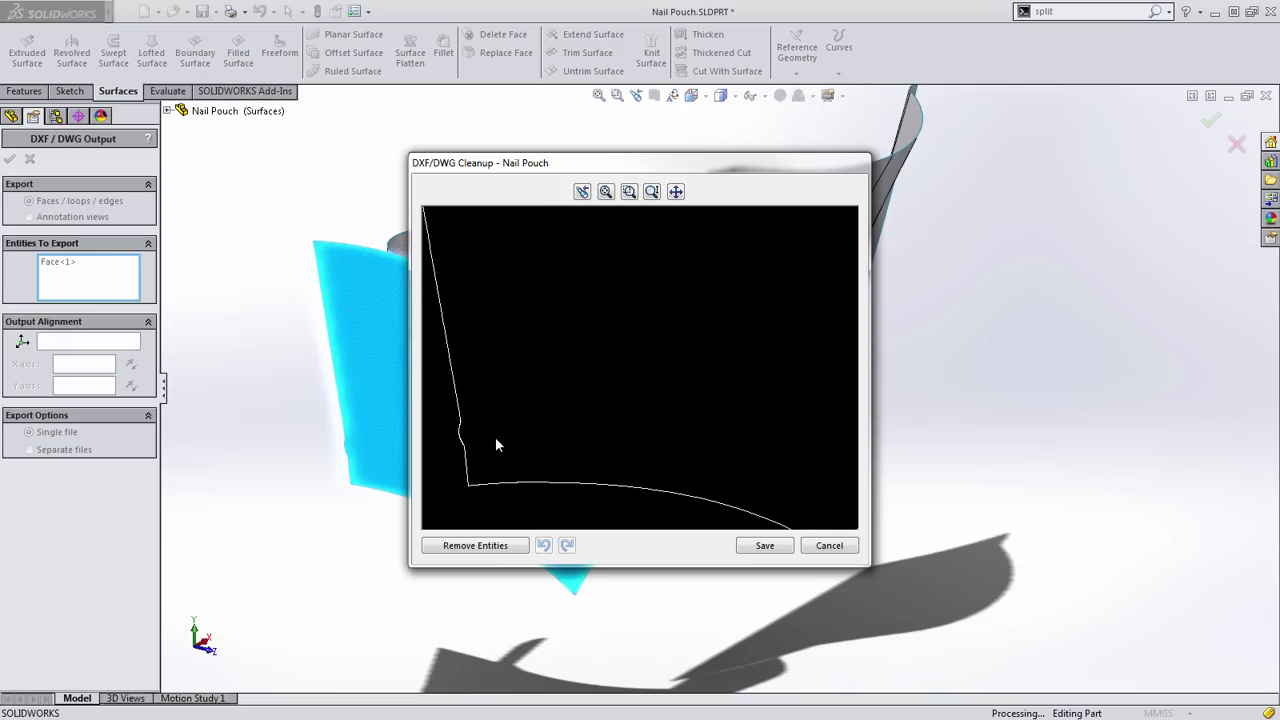
pyautogui.scroll(2, 491, 446)
pyautogui.click(514, 440)
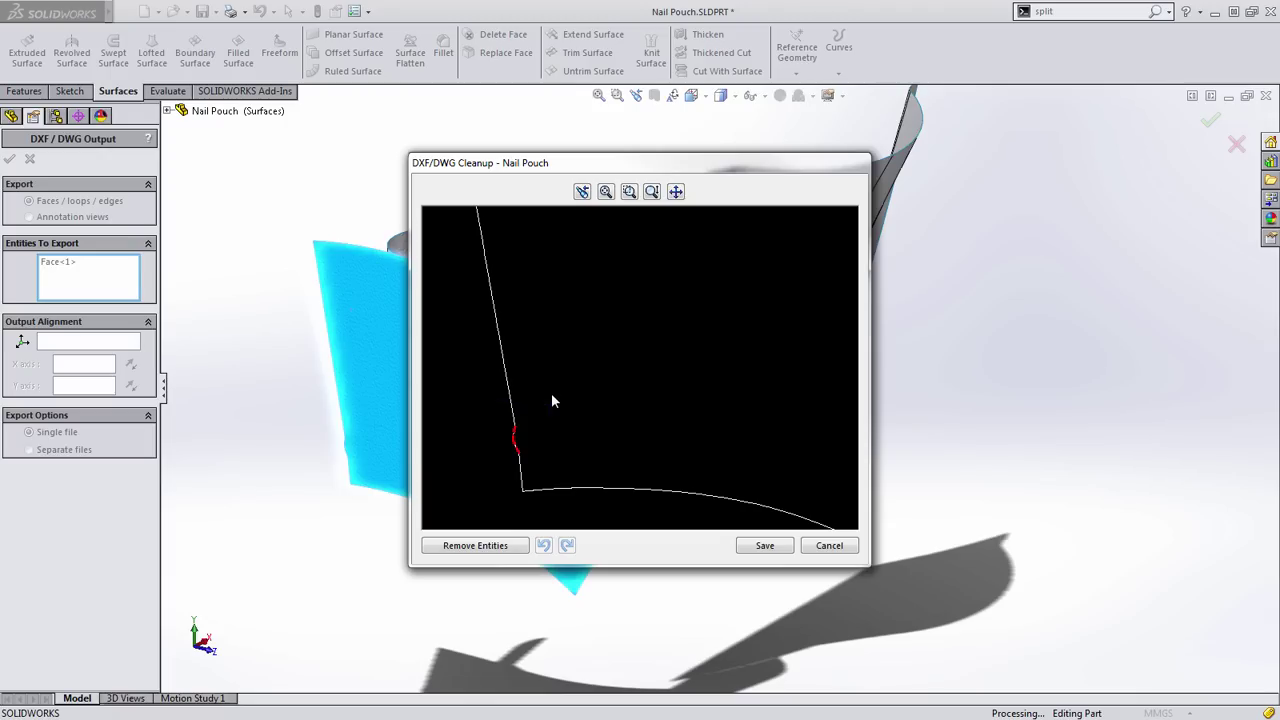
pyautogui.press('Delete')
# Cancel the DXF cleanup and activate the Default configuration to show the complete pouch
pyautogui.click(829, 546)
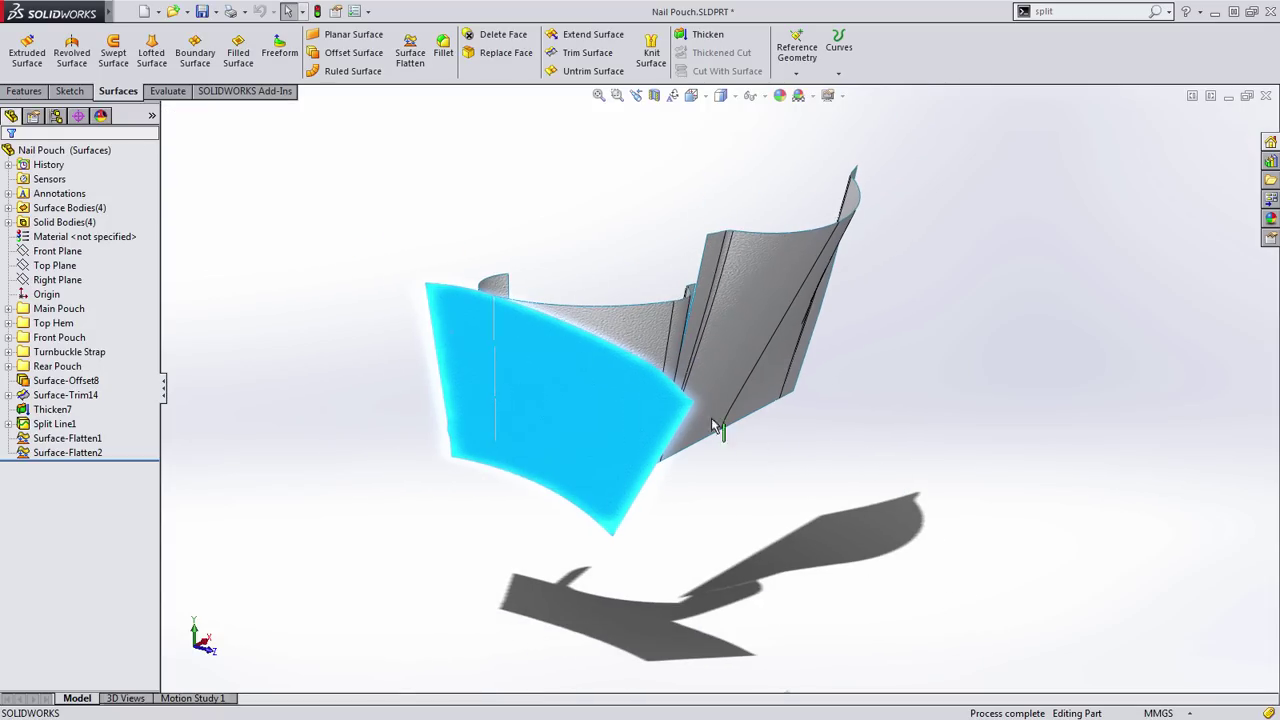
pyautogui.click(56, 116)
pyautogui.click(75, 166)
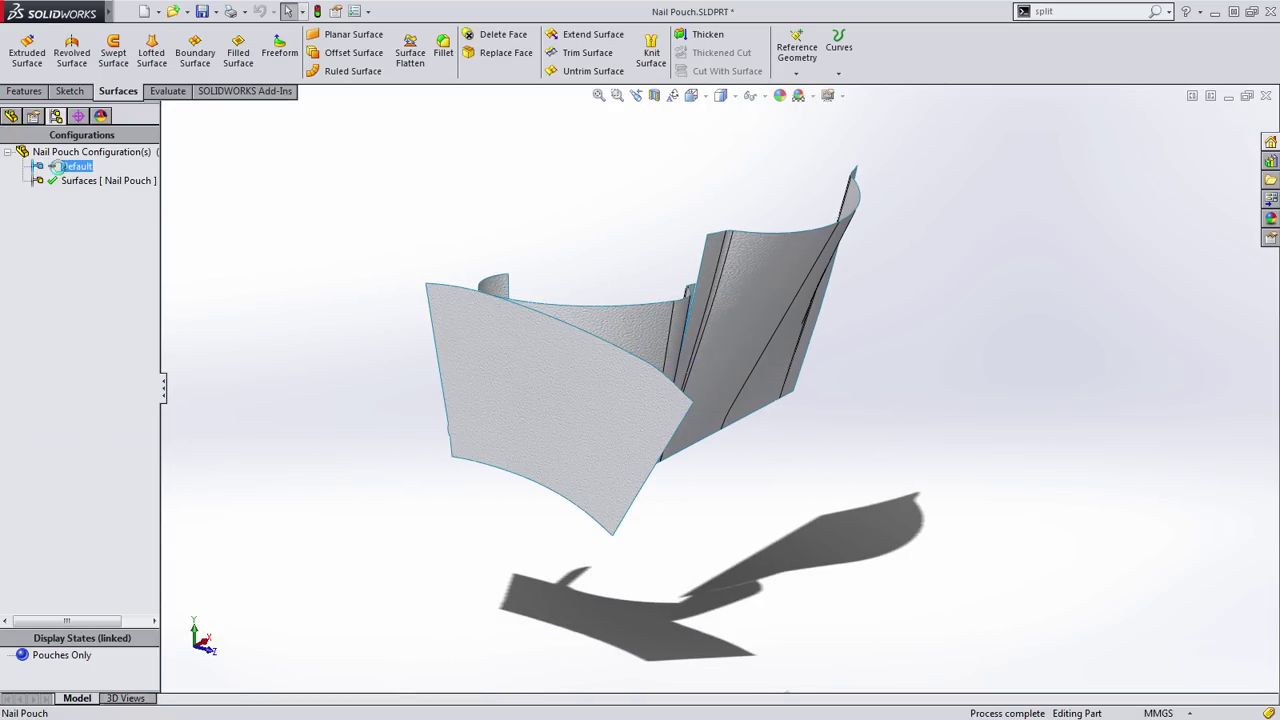
pyautogui.doubleClick(58, 166)
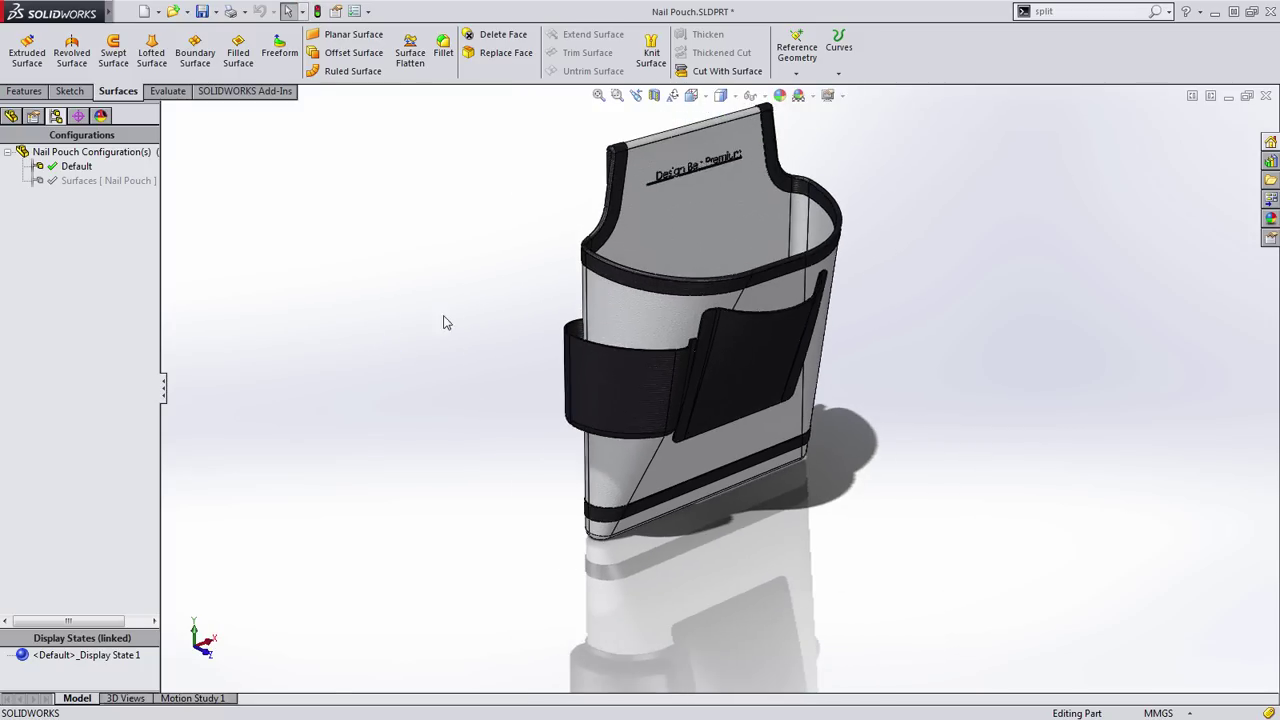
pyautogui.keyDown('ctrl'); pyautogui.moveTo(446, 322); pyautogui.dragTo(402, 389, button='middle'); pyautogui.keyUp('ctrl')
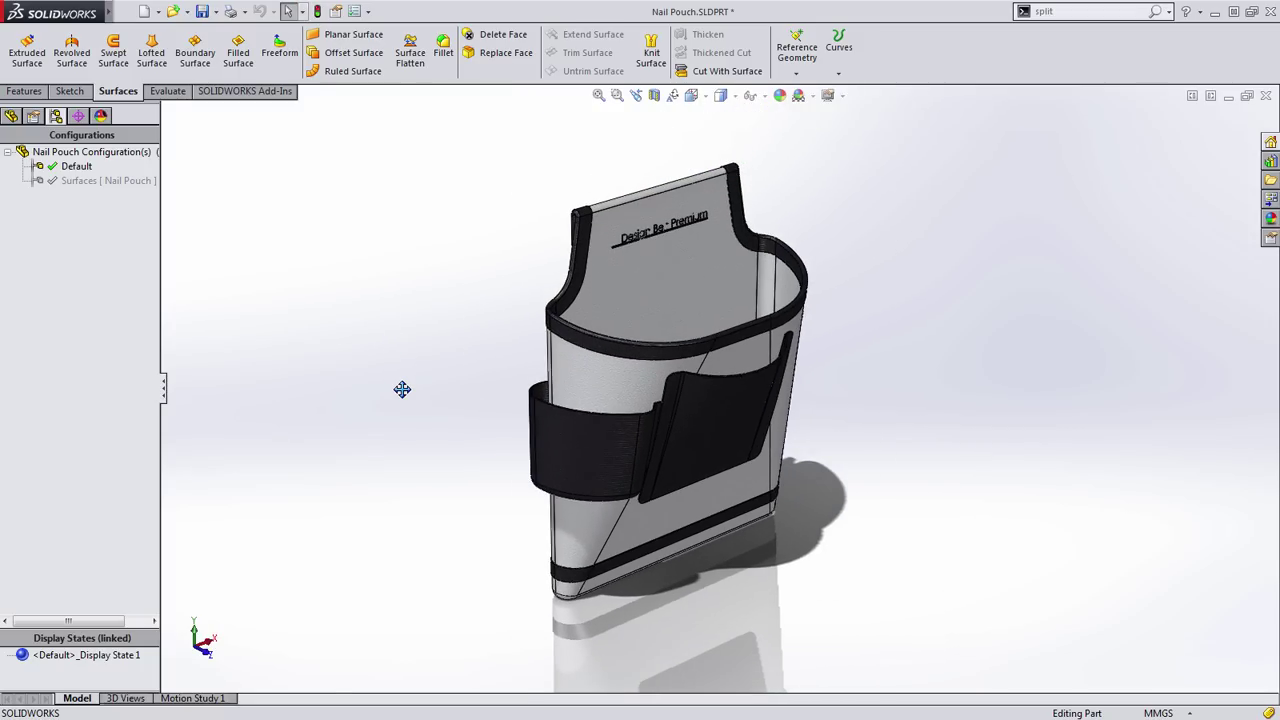